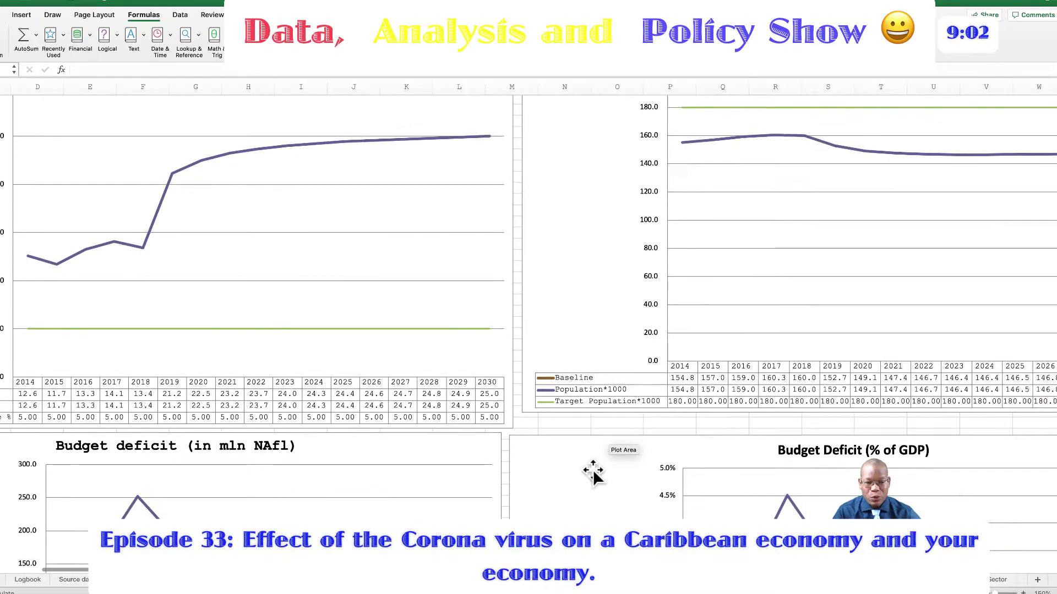
Review the two budget deficit charts, in mln NAfl and as % of GDP, and the Exports chart.
{"action": "scroll", "coordinate": [592, 472], "scroll_direction": "down", "scroll_amount": 4}
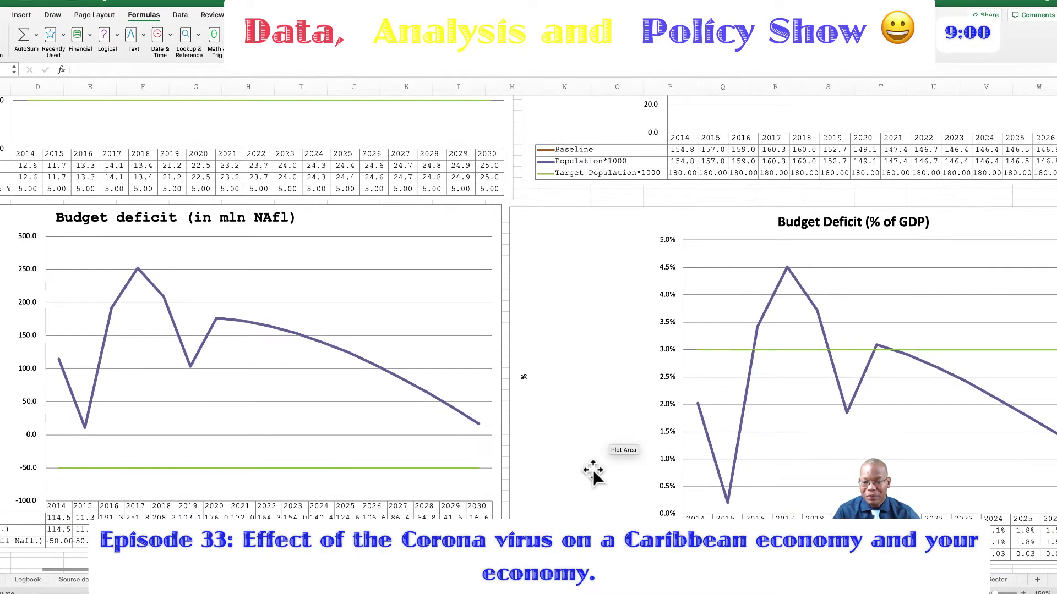
{"action": "scroll", "coordinate": [593, 473], "scroll_direction": "right", "scroll_amount": 3}
{"action": "scroll", "coordinate": [593, 472], "scroll_direction": "right", "scroll_amount": 7}
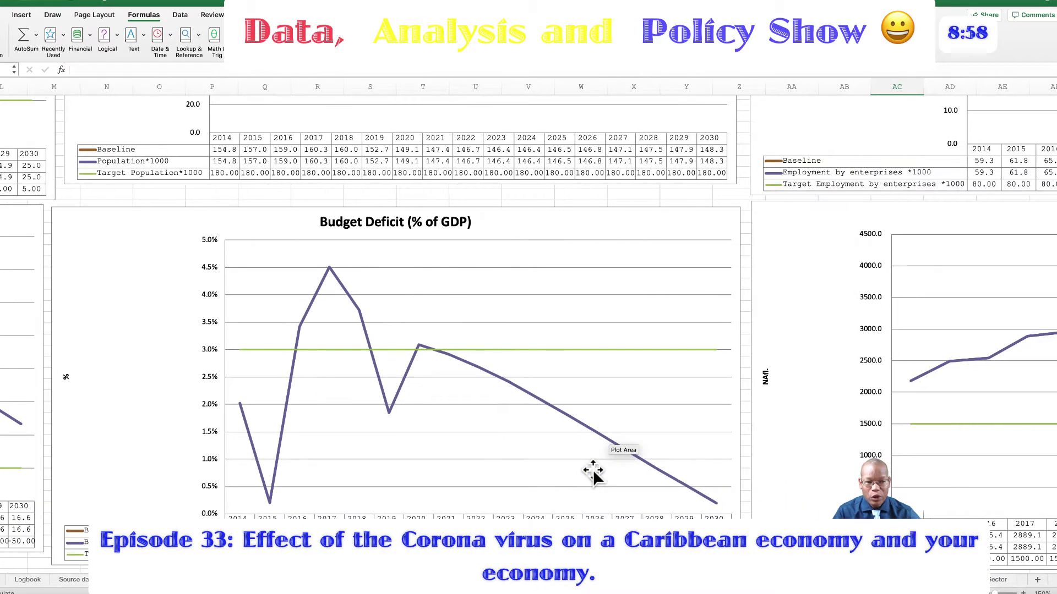
{"action": "scroll", "coordinate": [592, 472], "scroll_direction": "down", "scroll_amount": 5}
{"action": "scroll", "coordinate": [592, 472], "scroll_direction": "down", "scroll_amount": 6}
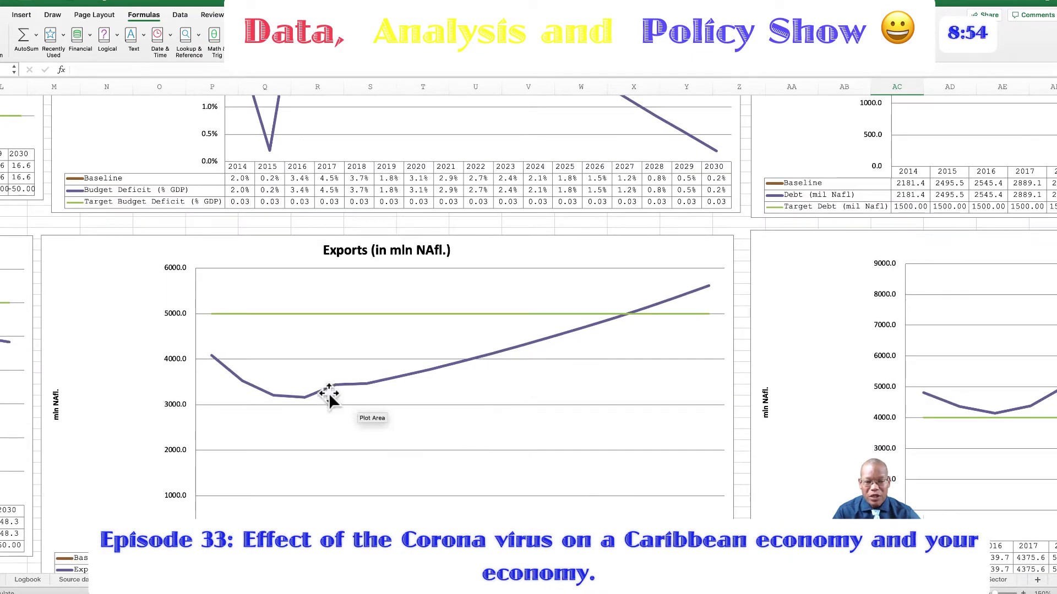
{"action": "scroll", "coordinate": [434, 484], "scroll_direction": "down", "scroll_amount": 1}
{"action": "scroll", "coordinate": [441, 461], "scroll_direction": "down", "scroll_amount": 1}
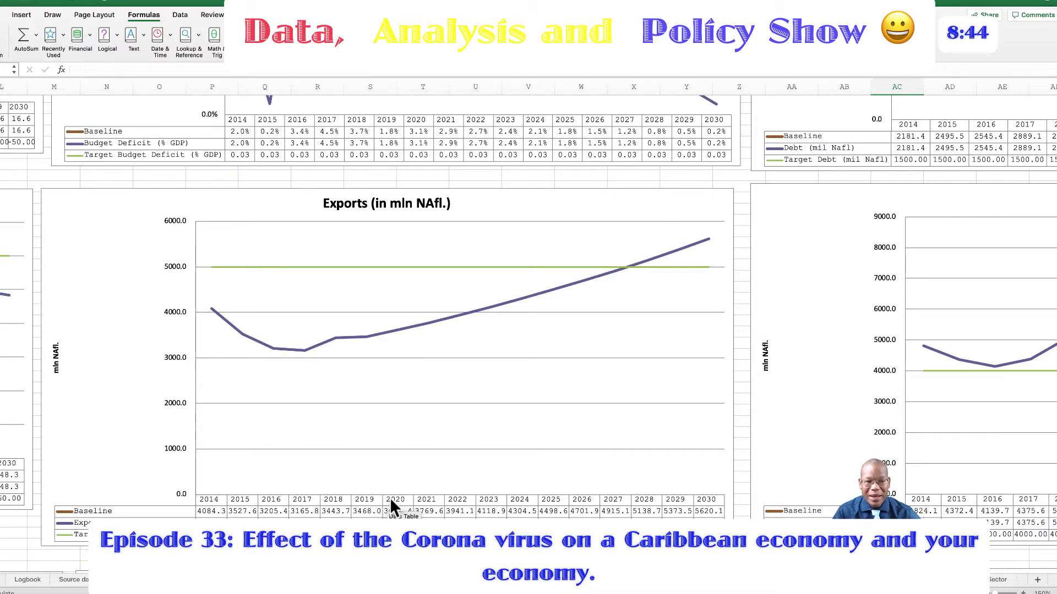
Compare the Imports (in mln NAfl.) chart with the neighbouring Exports chart across 2014 to 2030.
{"action": "scroll", "coordinate": [390, 498], "scroll_direction": "right", "scroll_amount": 5}
{"action": "scroll", "coordinate": [390, 498], "scroll_direction": "right", "scroll_amount": 7}
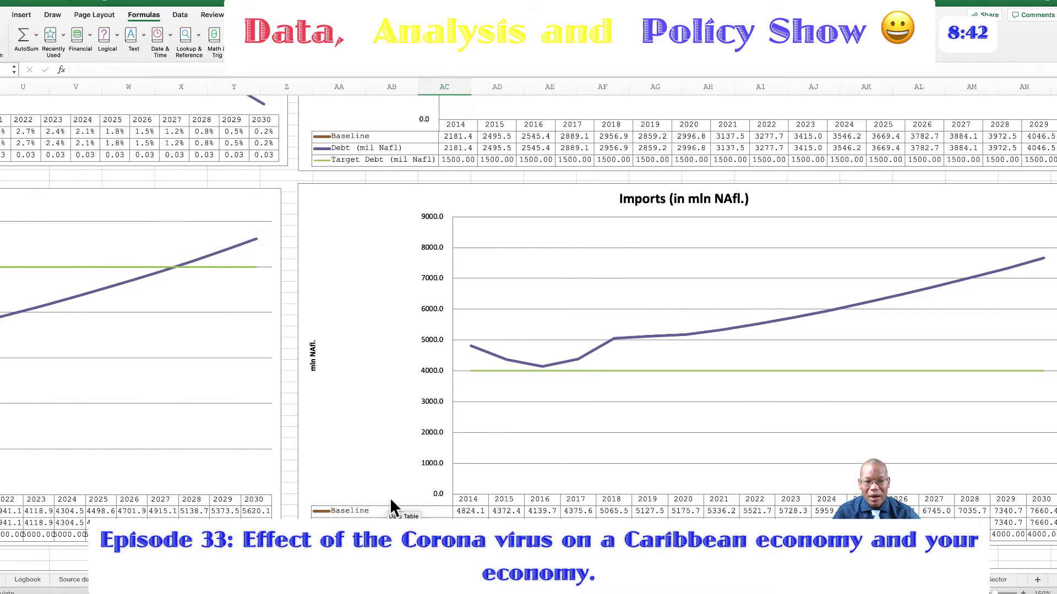
{"action": "scroll", "coordinate": [390, 498], "scroll_direction": "right", "scroll_amount": 1}
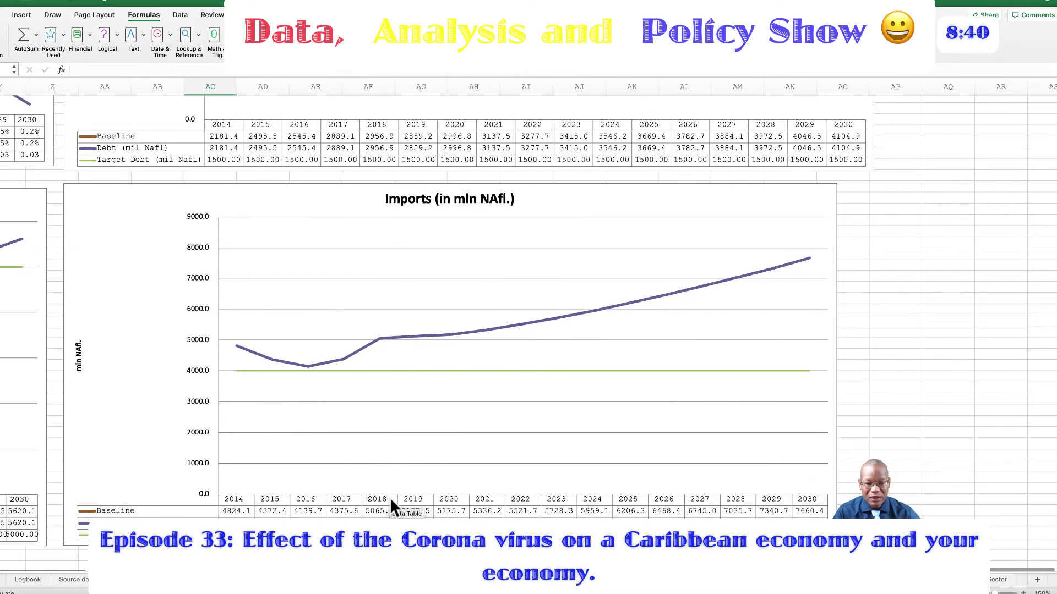
{"action": "scroll", "coordinate": [390, 498], "scroll_direction": "right", "scroll_amount": 1}
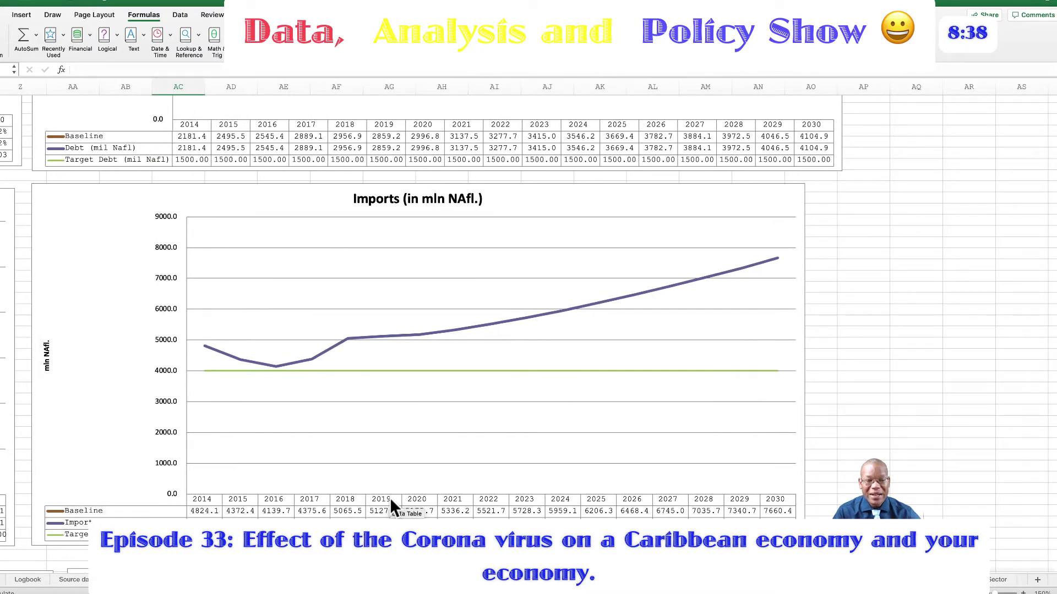
{"action": "scroll", "coordinate": [390, 498], "scroll_direction": "left", "scroll_amount": 2}
{"action": "scroll", "coordinate": [389, 497], "scroll_direction": "left", "scroll_amount": 8}
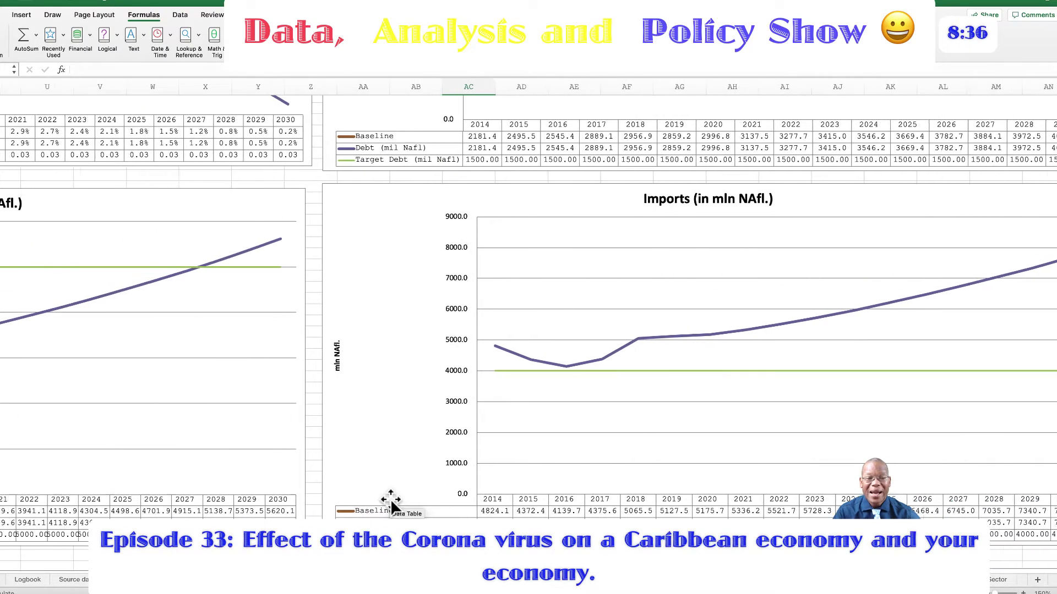
{"action": "scroll", "coordinate": [391, 500], "scroll_direction": "left", "scroll_amount": 2}
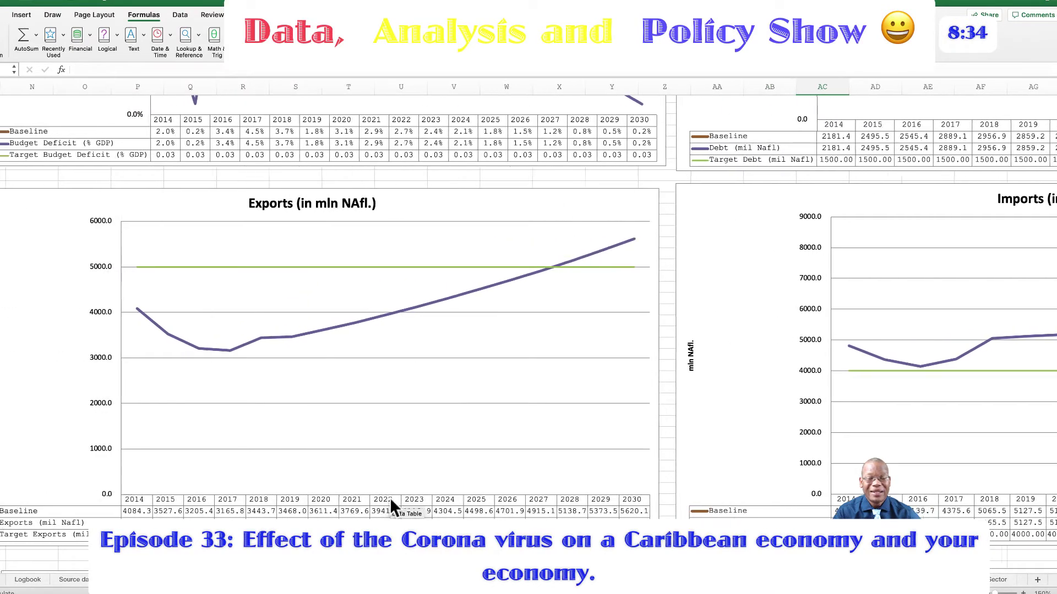
{"action": "scroll", "coordinate": [390, 498], "scroll_direction": "left", "scroll_amount": 1}
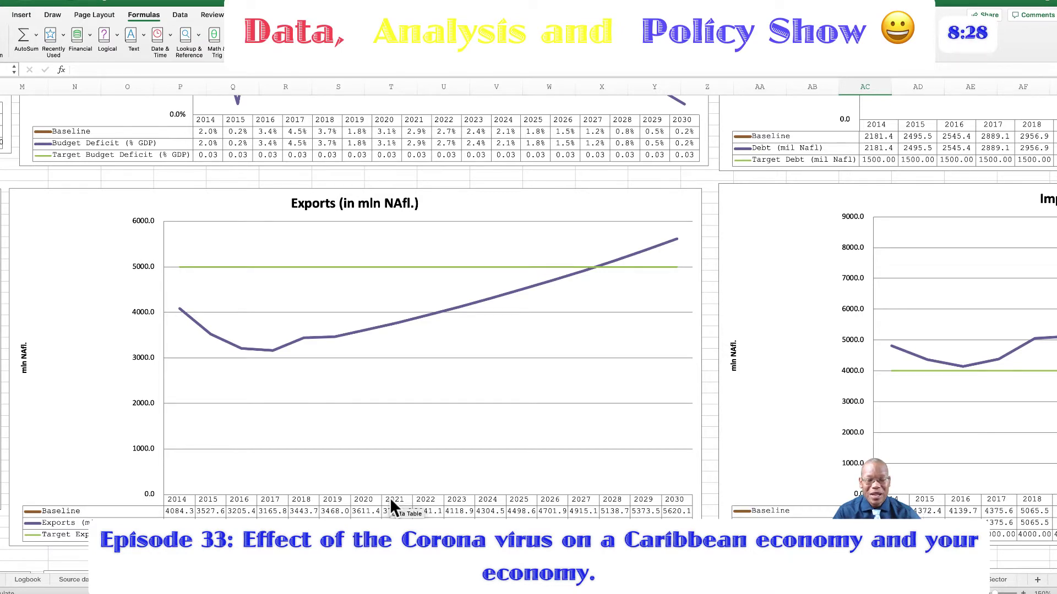
{"action": "scroll", "coordinate": [390, 497], "scroll_direction": "left", "scroll_amount": 3}
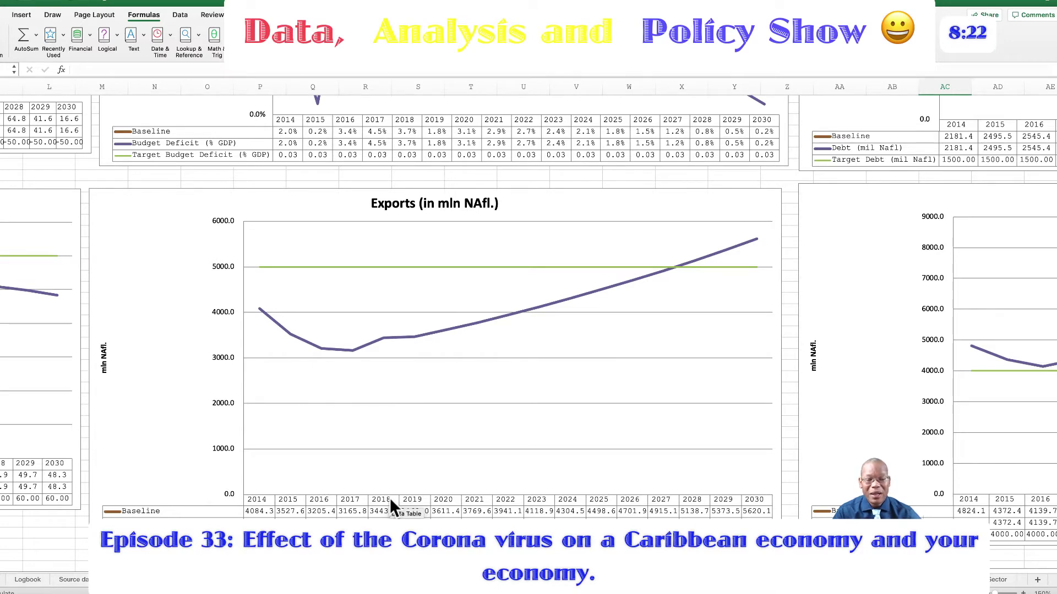
Examine the Debt (% GDP) chart and the budget deficit chart in mln NAfl above it.
{"action": "scroll", "coordinate": [390, 498], "scroll_direction": "up", "scroll_amount": 3}
{"action": "scroll", "coordinate": [390, 498], "scroll_direction": "left", "scroll_amount": 3}
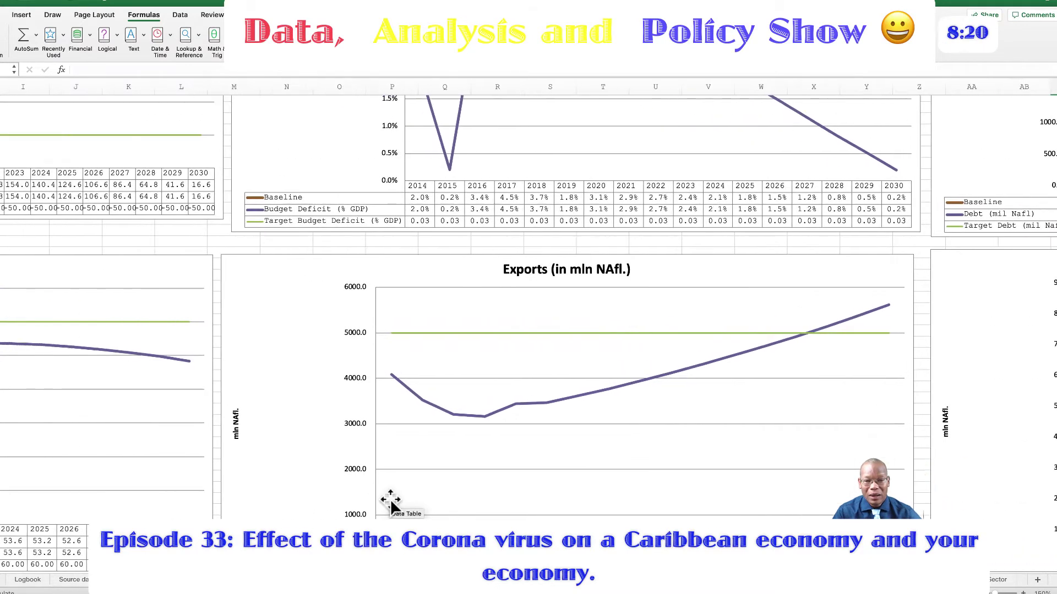
{"action": "scroll", "coordinate": [389, 497], "scroll_direction": "left", "scroll_amount": 8}
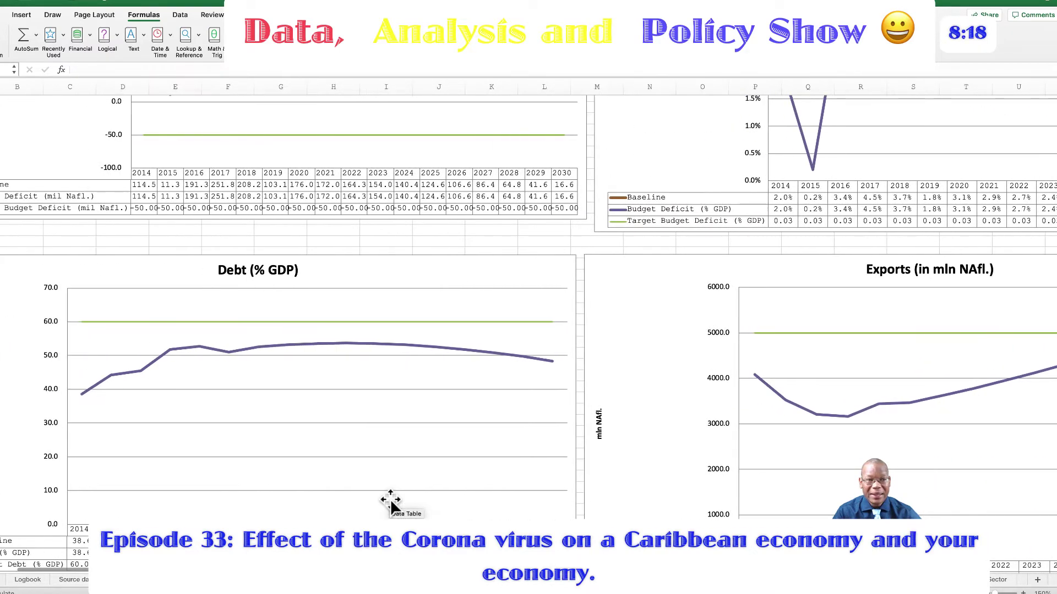
{"action": "scroll", "coordinate": [390, 501], "scroll_direction": "left", "scroll_amount": 1}
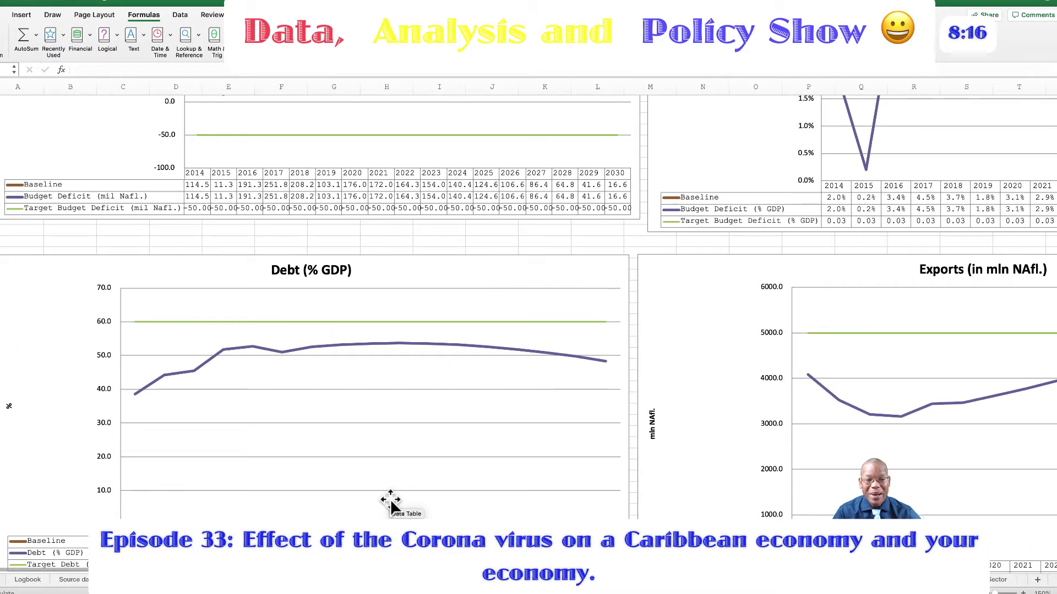
{"action": "scroll", "coordinate": [390, 500], "scroll_direction": "up", "scroll_amount": 5}
{"action": "scroll", "coordinate": [391, 505], "scroll_direction": "up", "scroll_amount": 1}
{"action": "scroll", "coordinate": [391, 506], "scroll_direction": "down", "scroll_amount": 4}
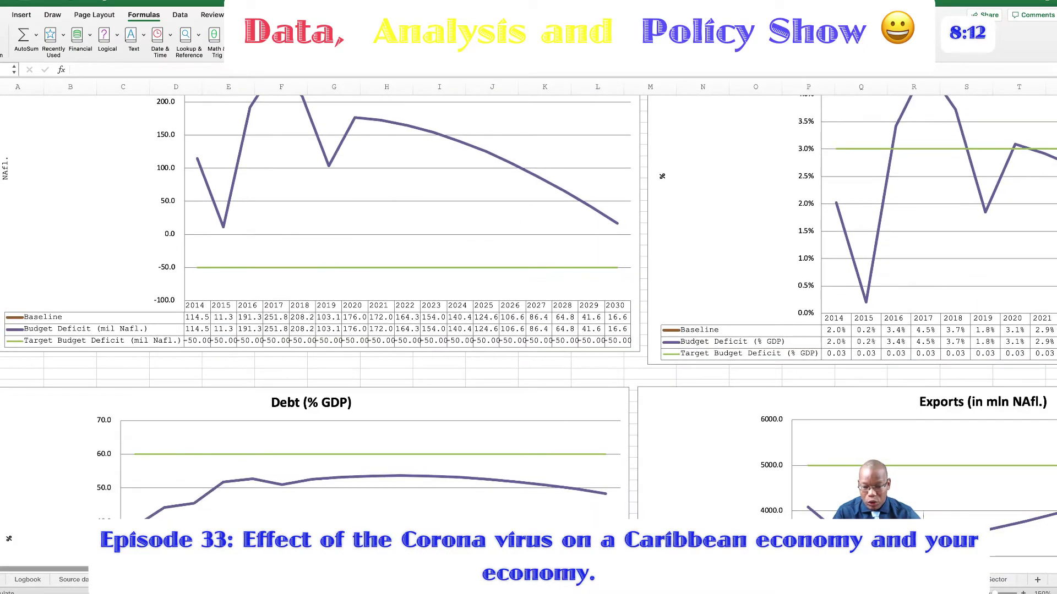
Open the Curacao model sheet and highlight the change in number of stay-overs row in the Tourism block for the years up to 2030.
{"action": "left_click", "coordinate": [297, 579]}
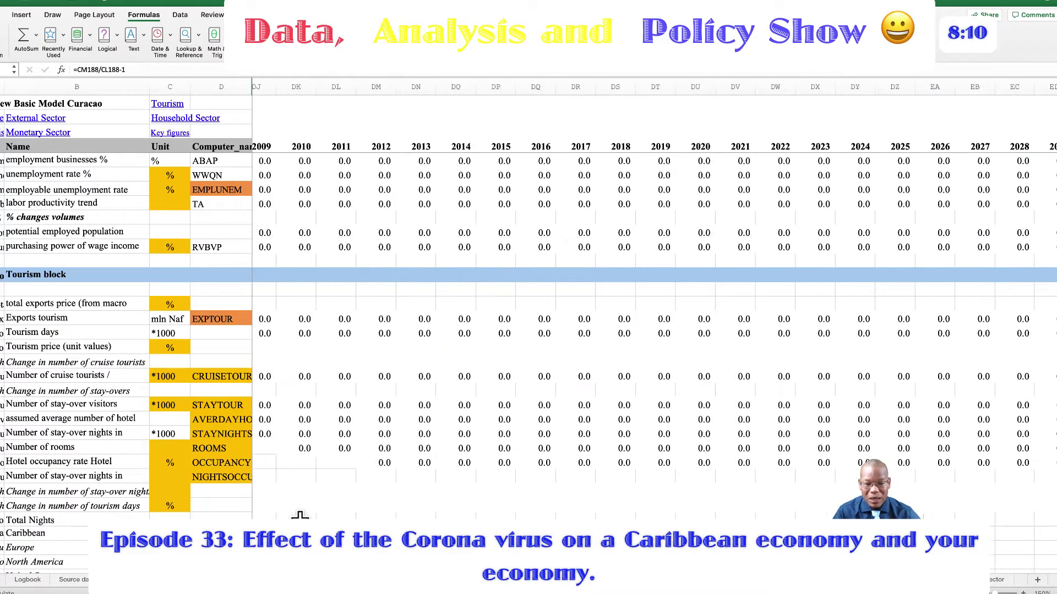
{"action": "scroll", "coordinate": [300, 516], "scroll_direction": "left", "scroll_amount": 10}
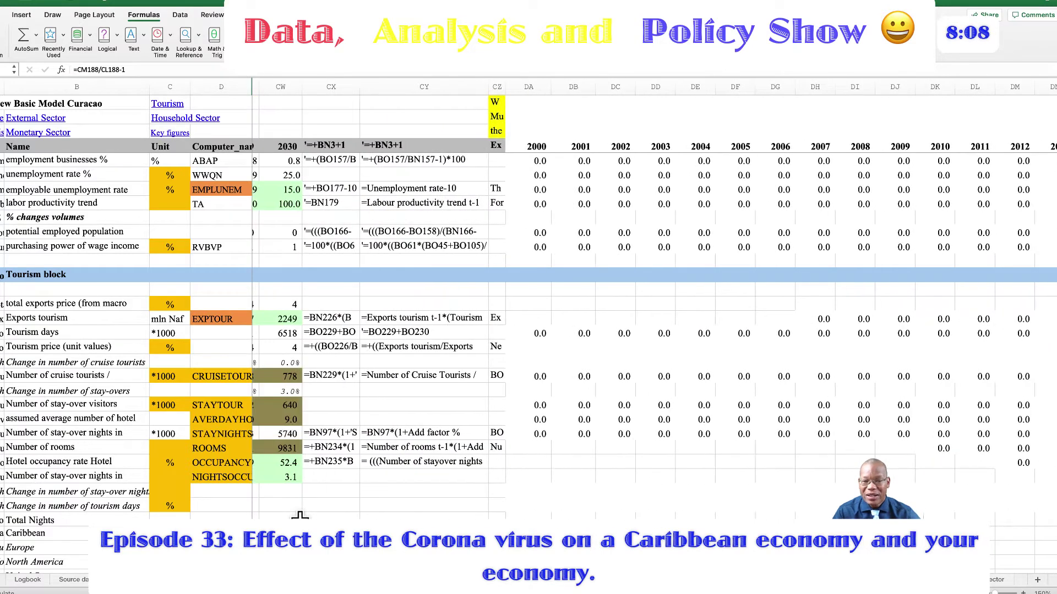
{"action": "scroll", "coordinate": [300, 516], "scroll_direction": "left", "scroll_amount": 10}
{"action": "scroll", "coordinate": [300, 516], "scroll_direction": "left", "scroll_amount": 2}
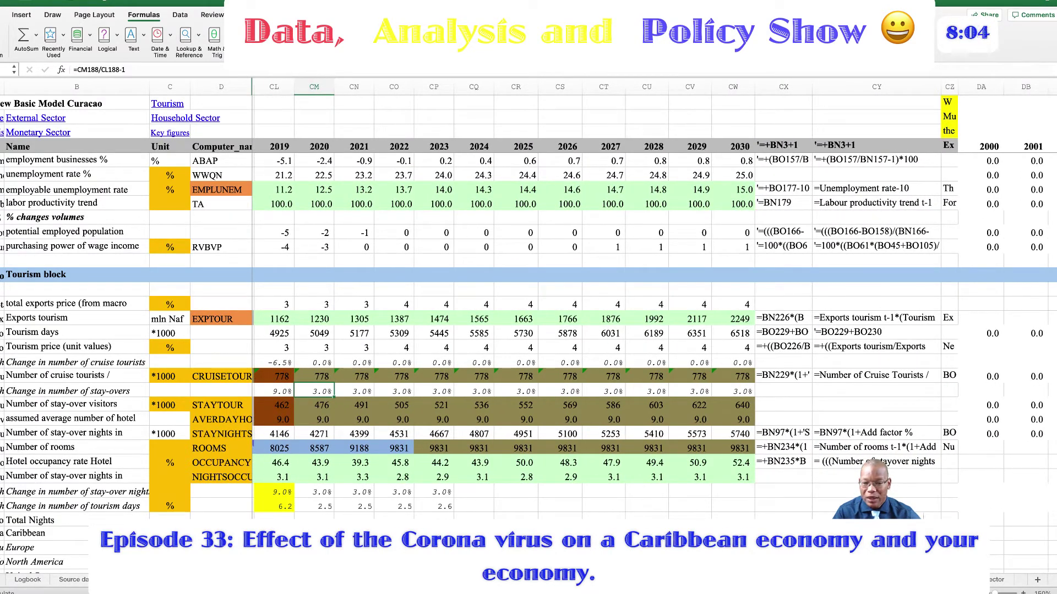
{"action": "left_click", "coordinate": [3, 390]}
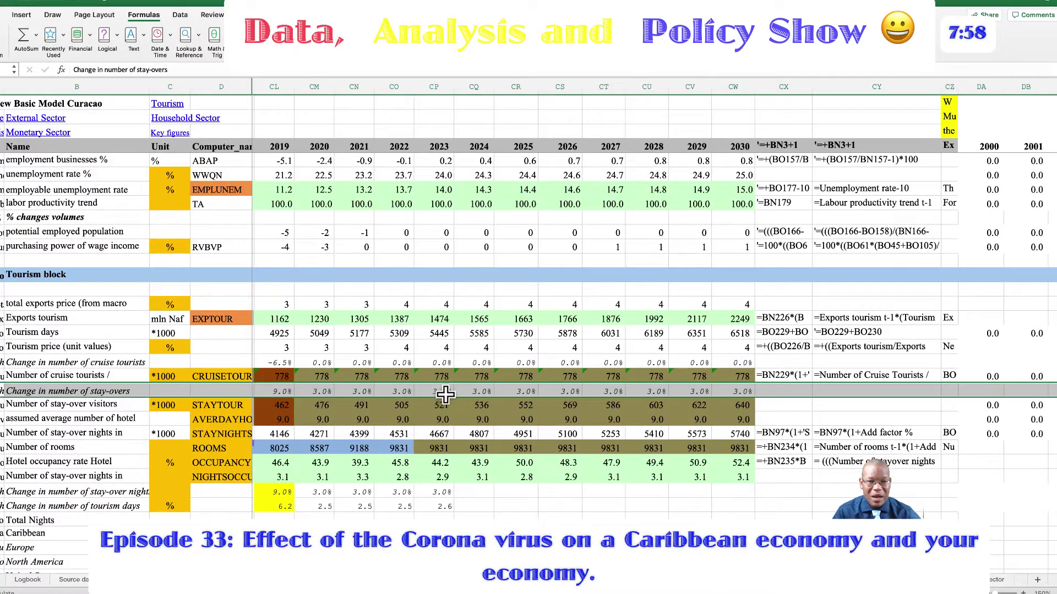
{"action": "scroll", "coordinate": [328, 400], "scroll_direction": "left", "scroll_amount": 2}
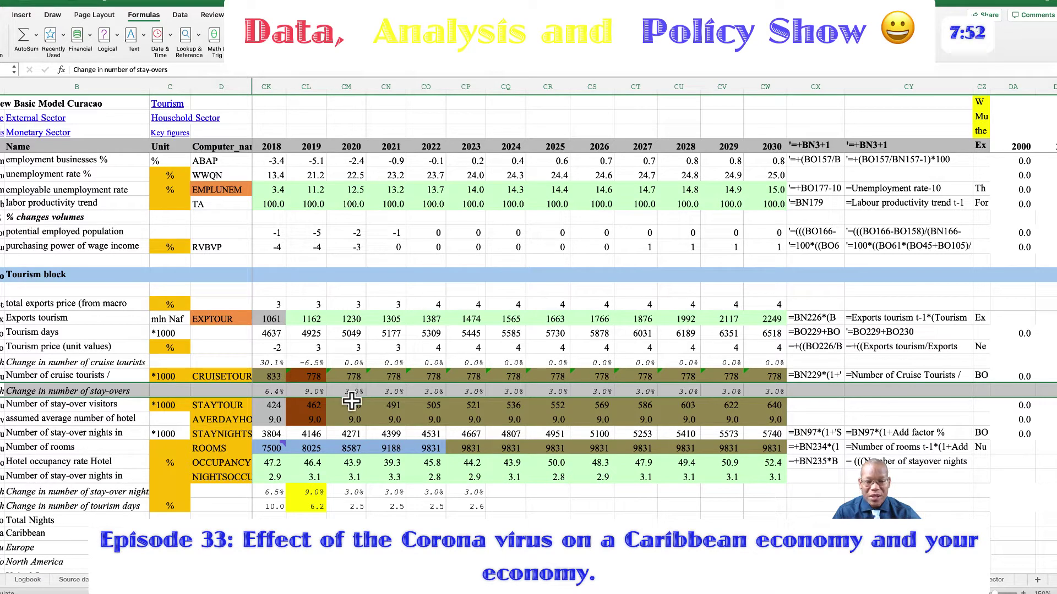
Highlight the number of stay-over visitors row and inspect its 2020 formula.
{"action": "left_click", "coordinate": [351, 406]}
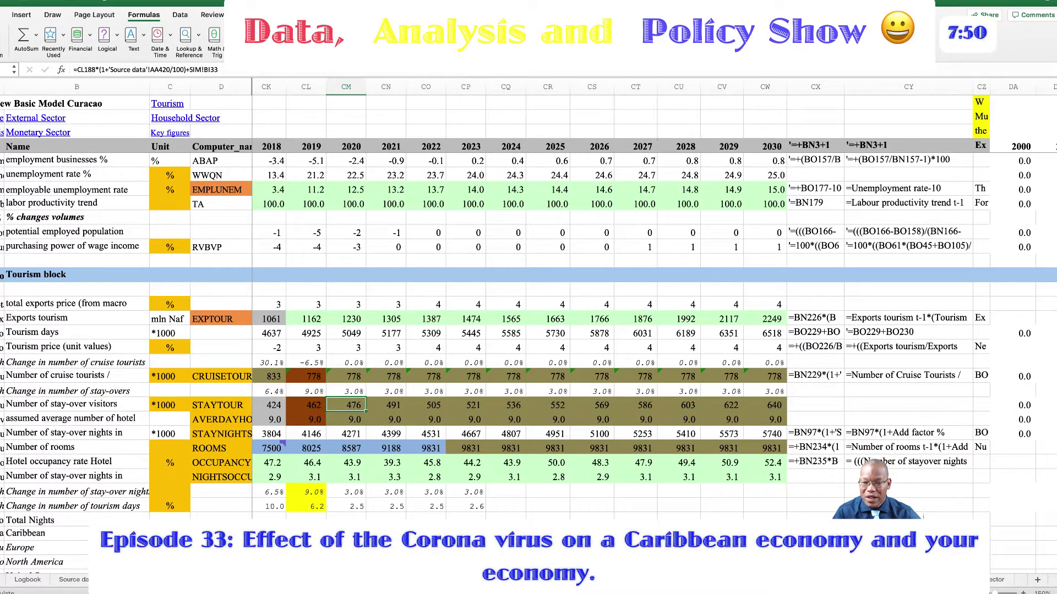
{"action": "left_click", "coordinate": [5, 406]}
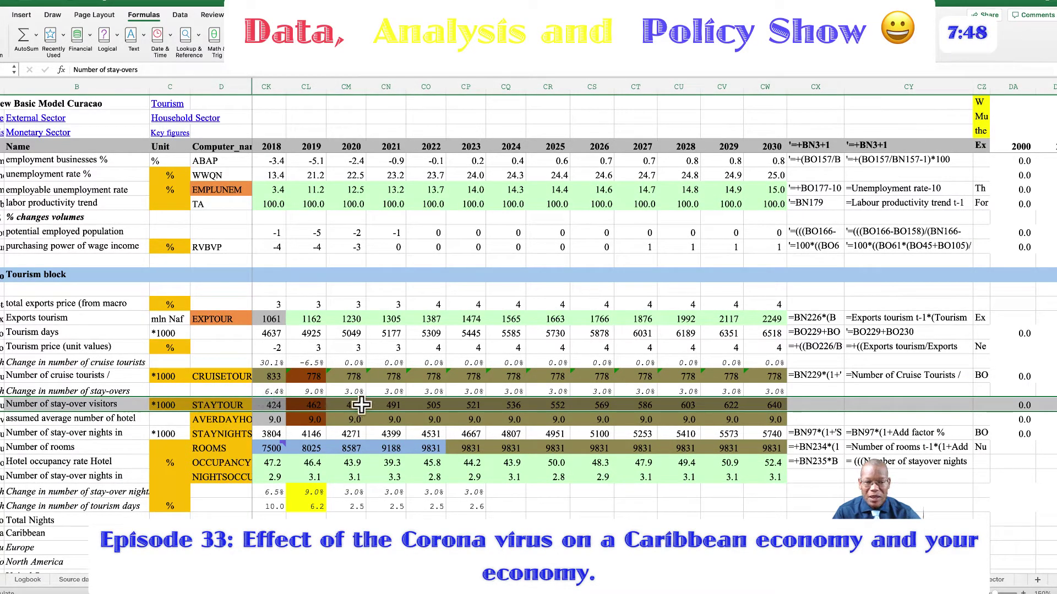
{"action": "left_click", "coordinate": [350, 405]}
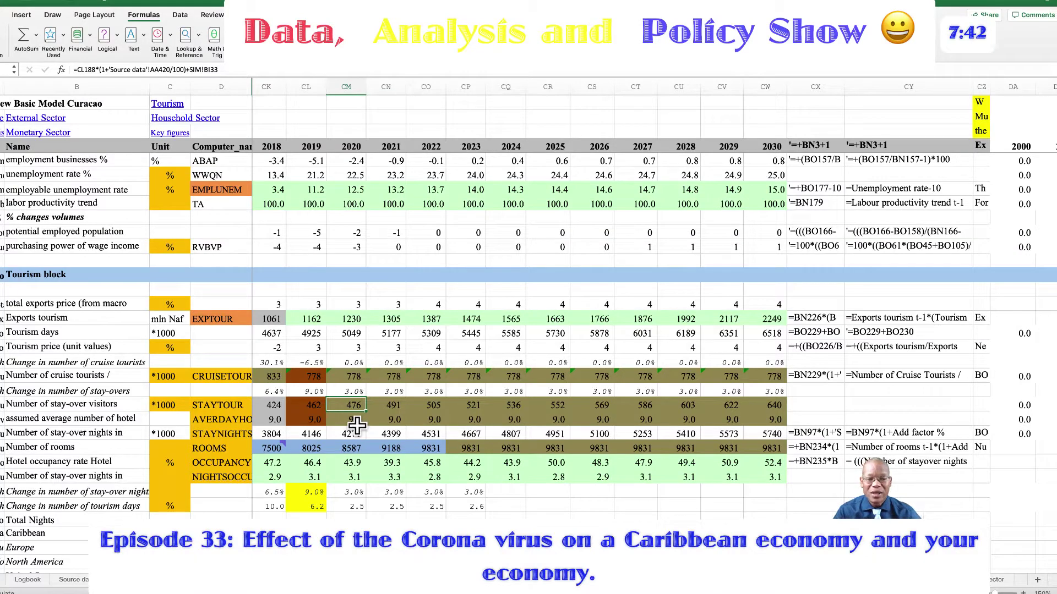
Highlight the number of cruise tourists row and inspect its 2020 and 2021 formulas.
{"action": "left_click", "coordinate": [352, 381]}
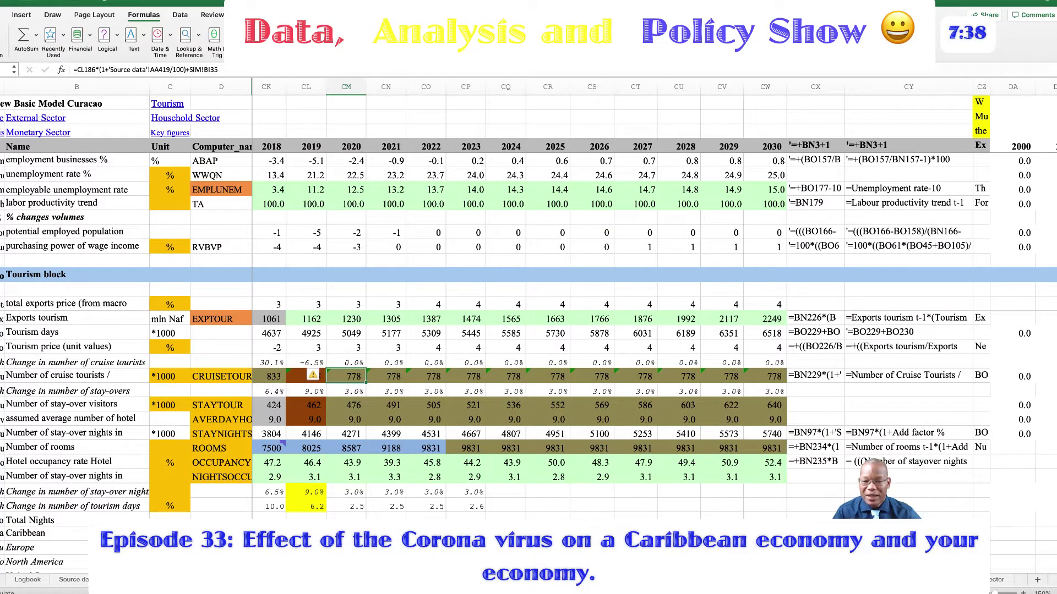
{"action": "left_click", "coordinate": [1, 376]}
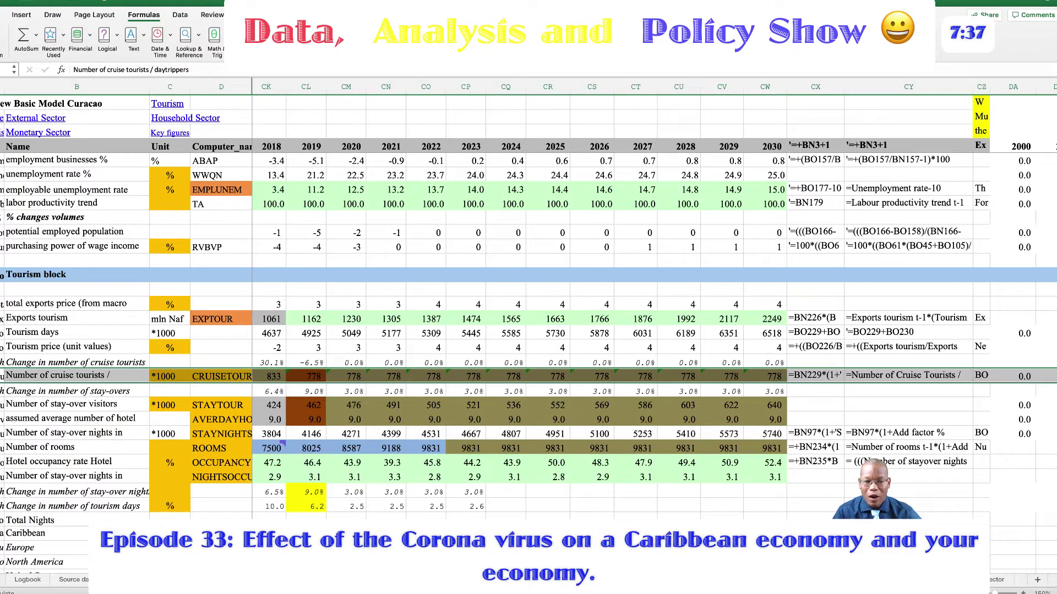
{"action": "left_click", "coordinate": [394, 378]}
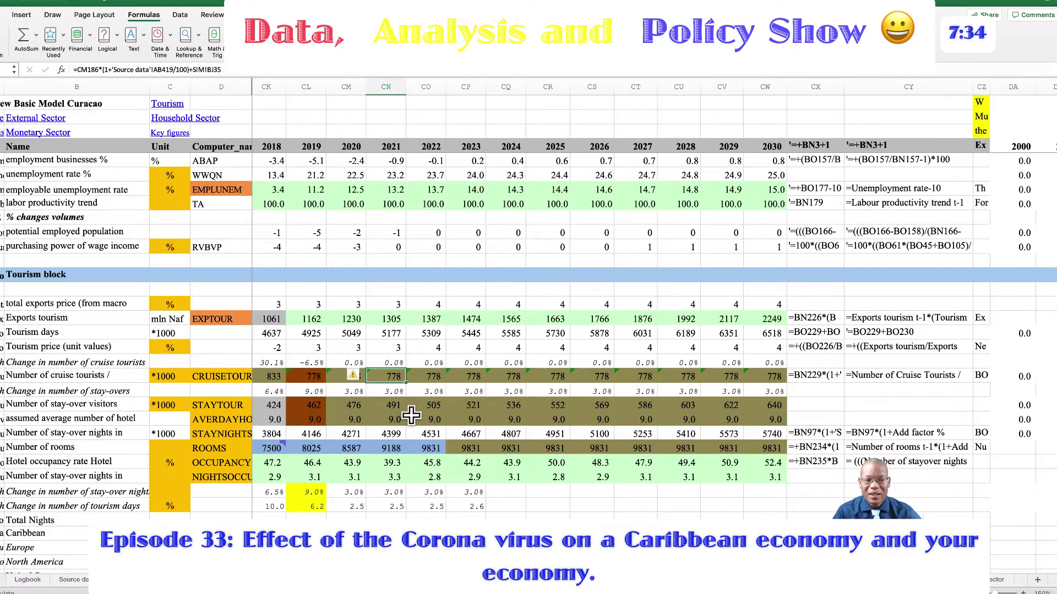
{"action": "left_click", "coordinate": [349, 391]}
{"action": "left_click", "coordinate": [352, 377]}
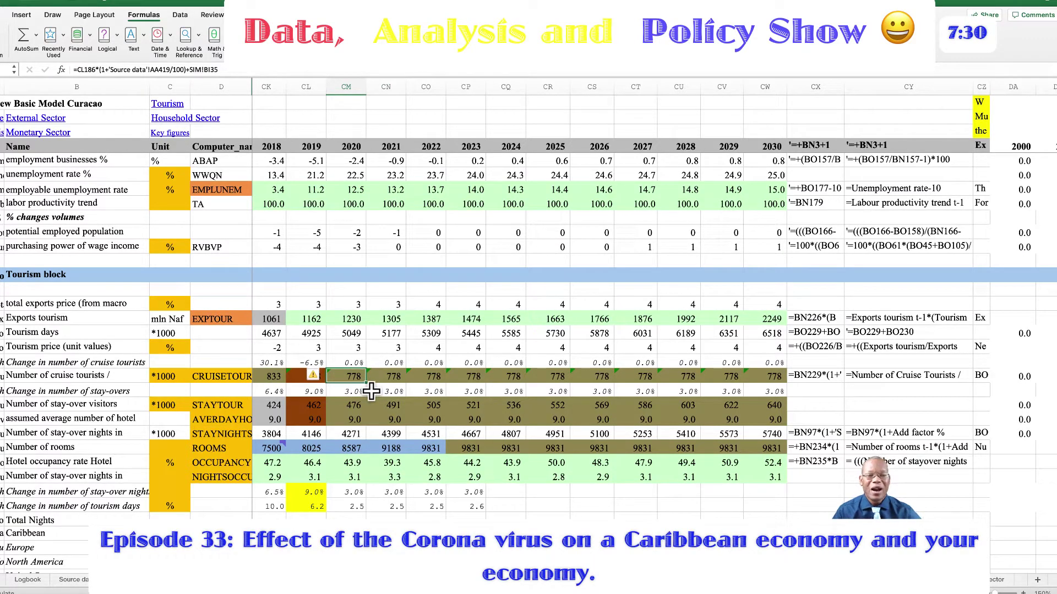
Examine the full 2020 cruise tourists formula without editing it, and check the 2020 change in number of stay-overs formula.
{"action": "scroll", "coordinate": [372, 390], "scroll_direction": "up", "scroll_amount": 1}
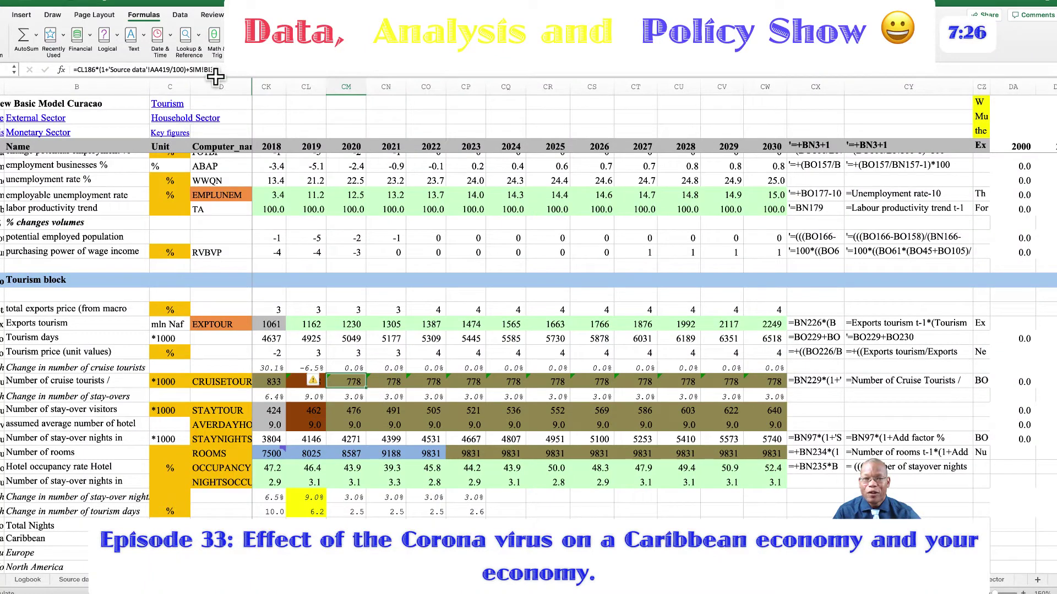
{"action": "left_click", "coordinate": [168, 70]}
{"action": "triple_click", "coordinate": [167, 70]}
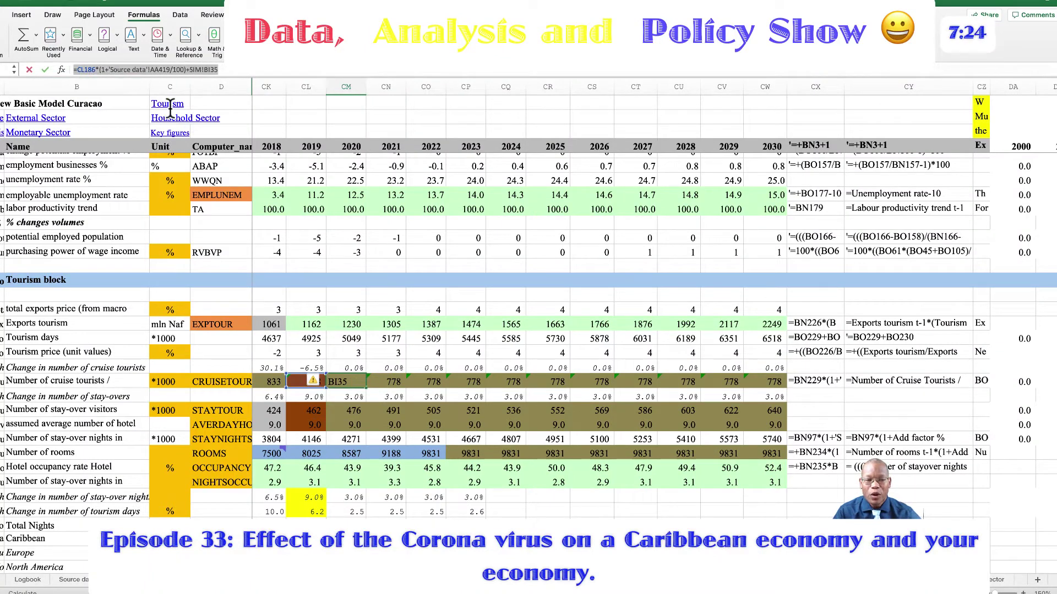
{"action": "key", "text": "Escape"}
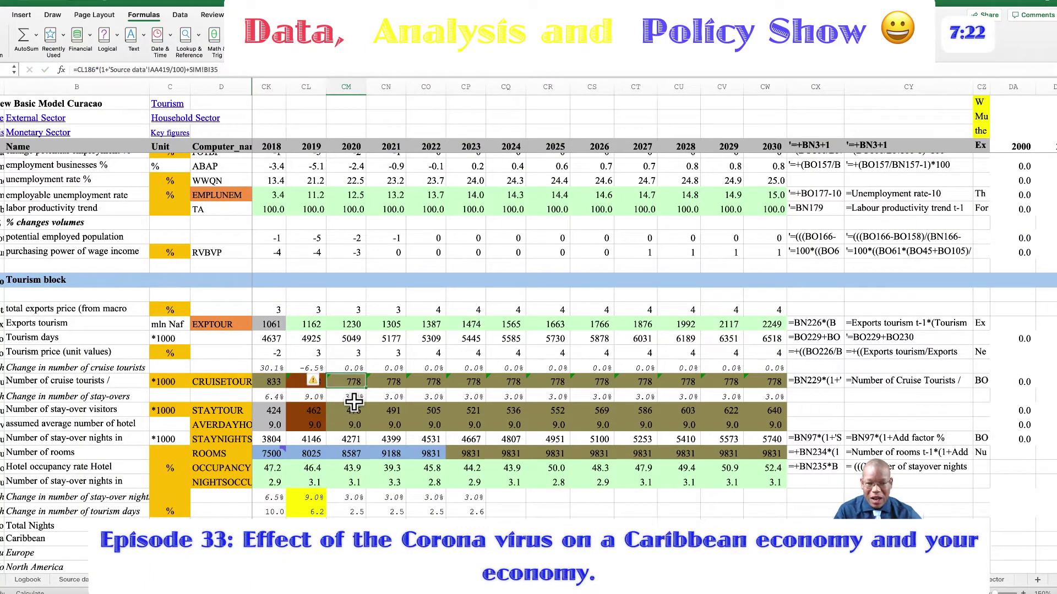
{"action": "left_click", "coordinate": [355, 397]}
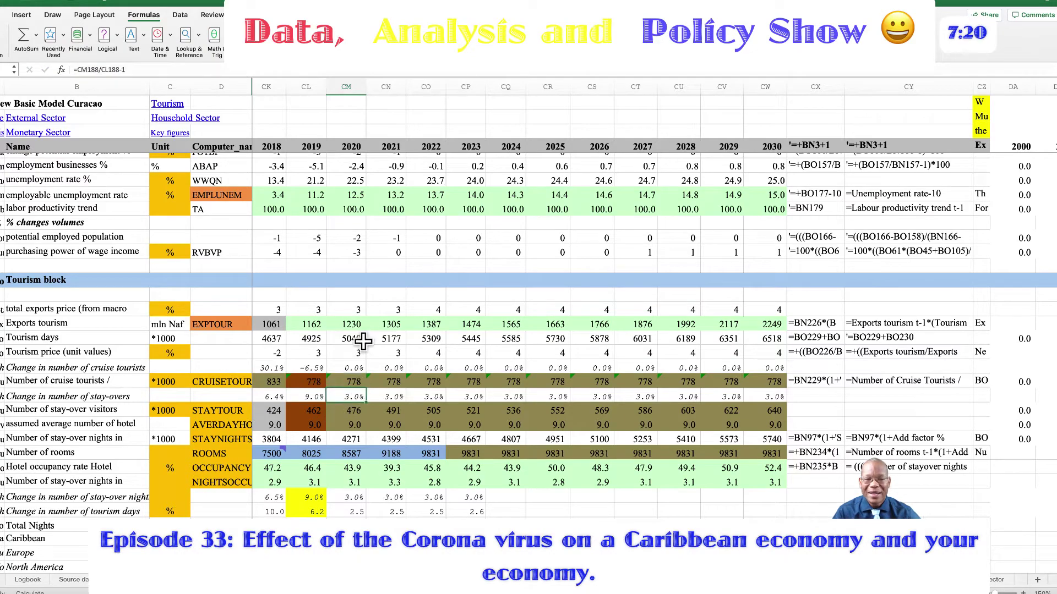
Examine the model's price, external, real and government sector blocks to see the other variables alongside tourism.
{"action": "scroll", "coordinate": [363, 342], "scroll_direction": "up", "scroll_amount": 10}
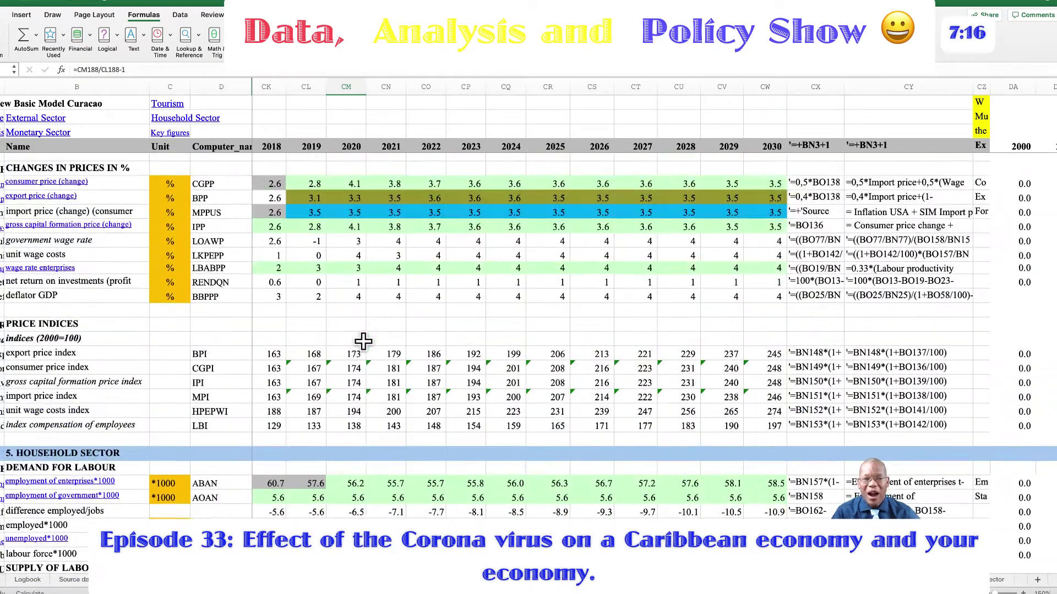
{"action": "scroll", "coordinate": [363, 341], "scroll_direction": "up", "scroll_amount": 4}
{"action": "scroll", "coordinate": [363, 342], "scroll_direction": "up", "scroll_amount": 3}
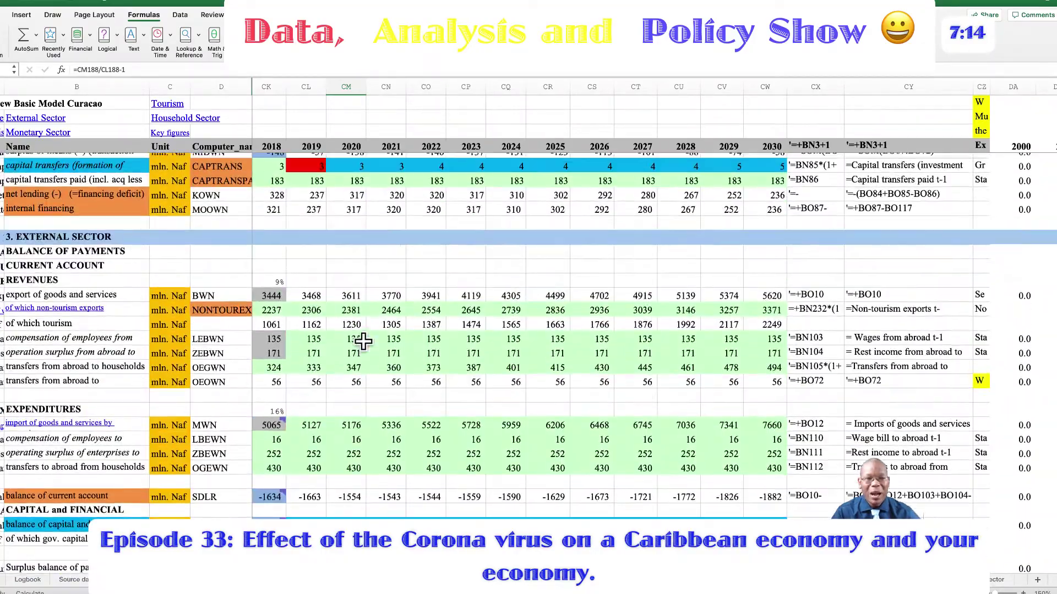
{"action": "scroll", "coordinate": [363, 341], "scroll_direction": "up", "scroll_amount": 4}
{"action": "scroll", "coordinate": [363, 341], "scroll_direction": "up", "scroll_amount": 1}
{"action": "scroll", "coordinate": [364, 341], "scroll_direction": "up", "scroll_amount": 1}
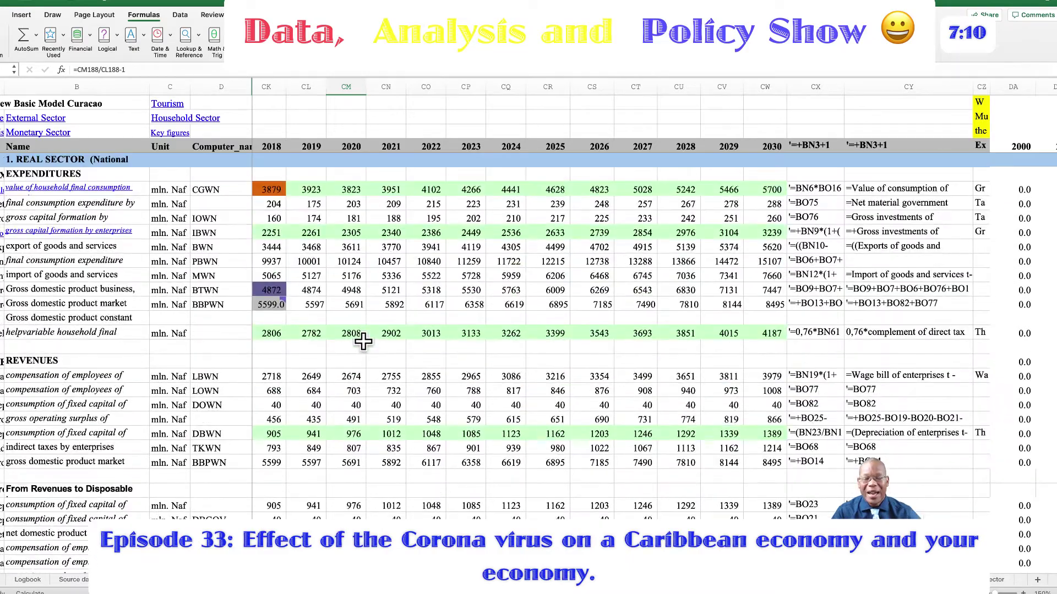
{"action": "scroll", "coordinate": [363, 341], "scroll_direction": "down", "scroll_amount": 3}
{"action": "scroll", "coordinate": [364, 341], "scroll_direction": "down", "scroll_amount": 5}
{"action": "scroll", "coordinate": [363, 341], "scroll_direction": "down", "scroll_amount": 5}
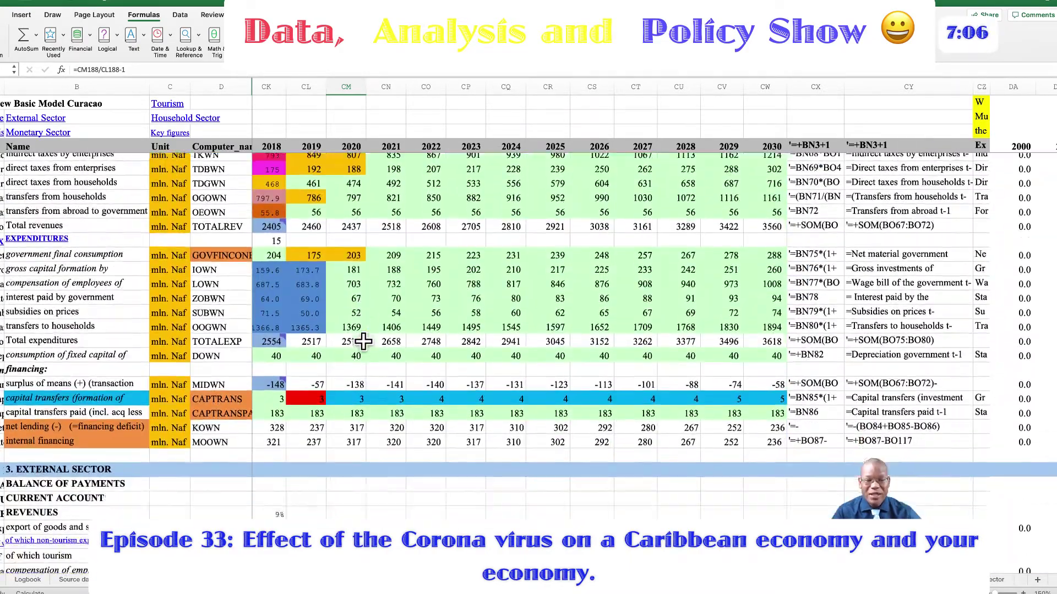
Examine the external, monetary, price and labour blocks of the model down to the Tourism block.
{"action": "scroll", "coordinate": [363, 341], "scroll_direction": "down", "scroll_amount": 5}
{"action": "scroll", "coordinate": [363, 341], "scroll_direction": "down", "scroll_amount": 1}
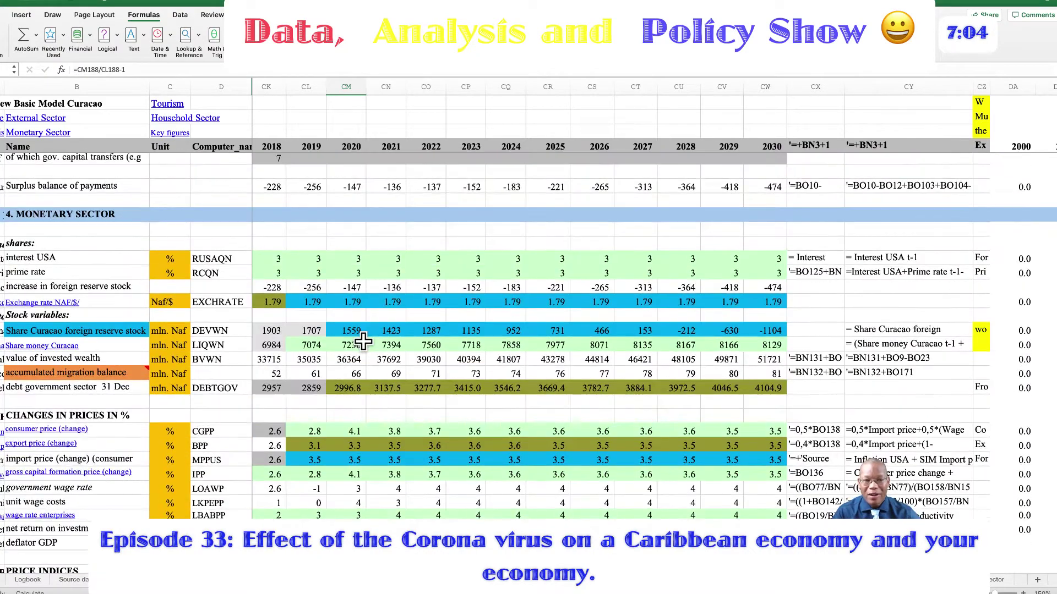
{"action": "scroll", "coordinate": [363, 341], "scroll_direction": "down", "scroll_amount": 5}
{"action": "scroll", "coordinate": [363, 341], "scroll_direction": "down", "scroll_amount": 3}
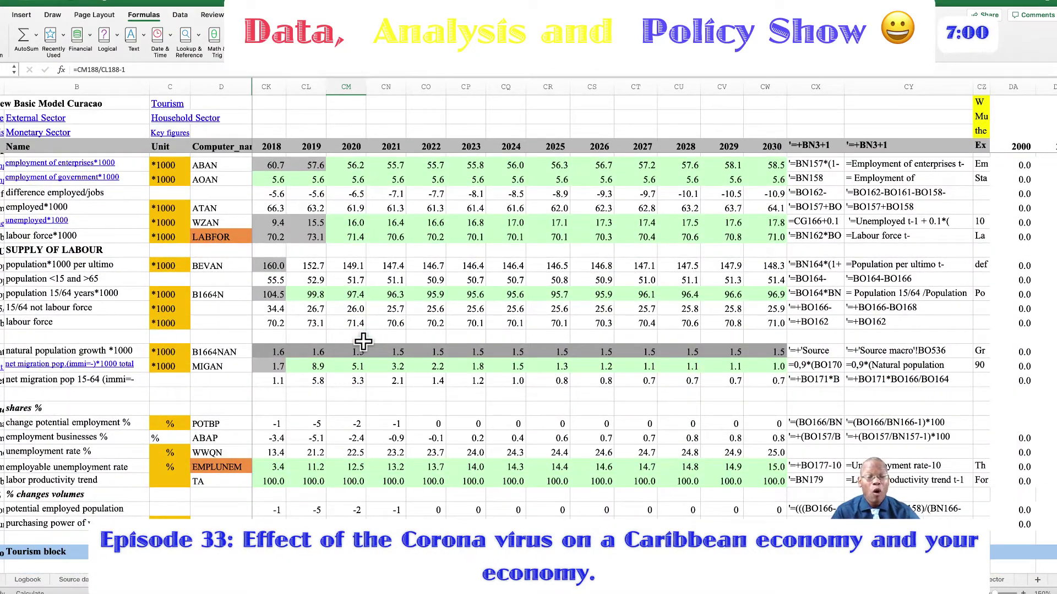
{"action": "scroll", "coordinate": [363, 341], "scroll_direction": "down", "scroll_amount": 6}
{"action": "scroll", "coordinate": [363, 342], "scroll_direction": "down", "scroll_amount": 1}
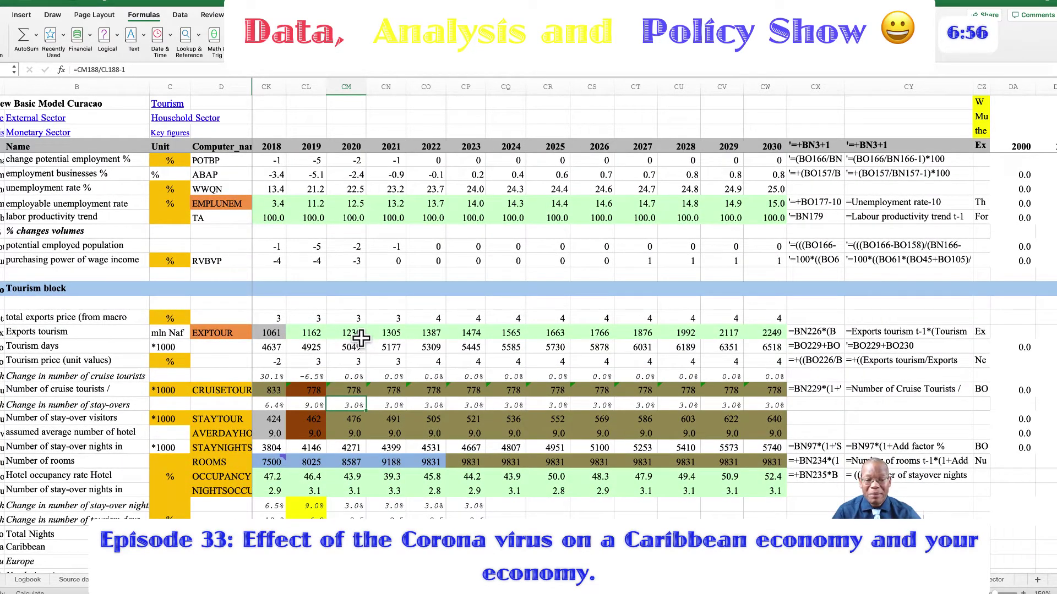
Compare the 2020 formulas for the number of cruise tourists and the number of stay-over visitors.
{"action": "left_click", "coordinate": [353, 392]}
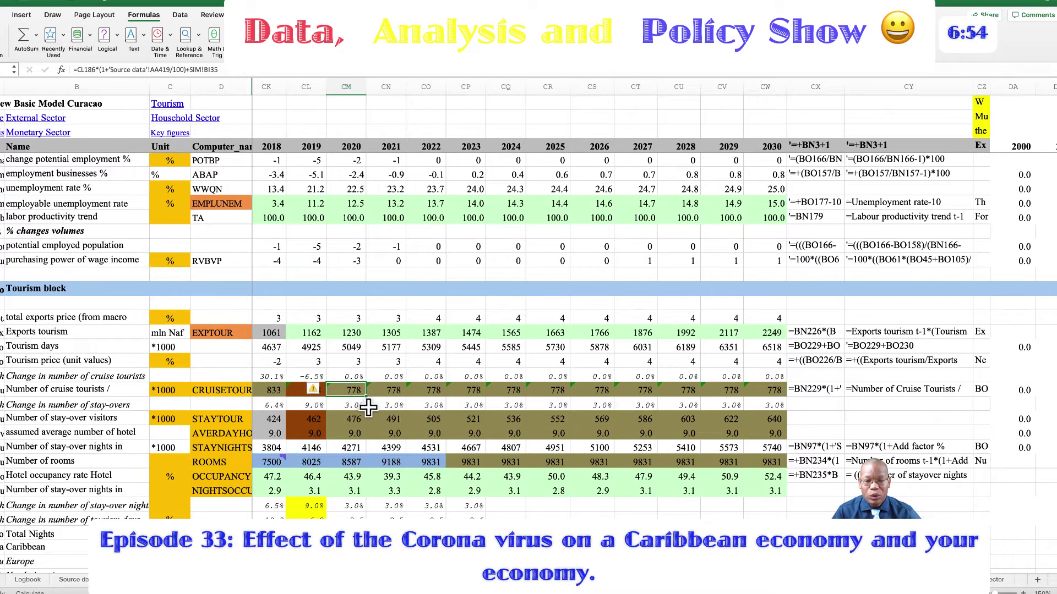
{"action": "scroll", "coordinate": [369, 407], "scroll_direction": "down", "scroll_amount": 1}
{"action": "scroll", "coordinate": [367, 406], "scroll_direction": "down", "scroll_amount": 1}
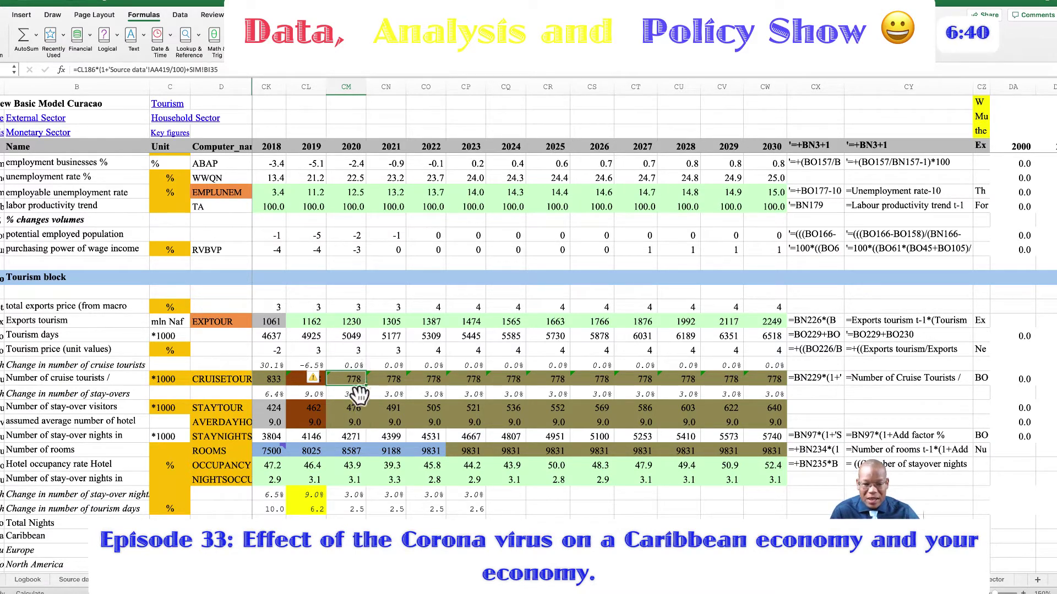
{"action": "left_click", "coordinate": [357, 408]}
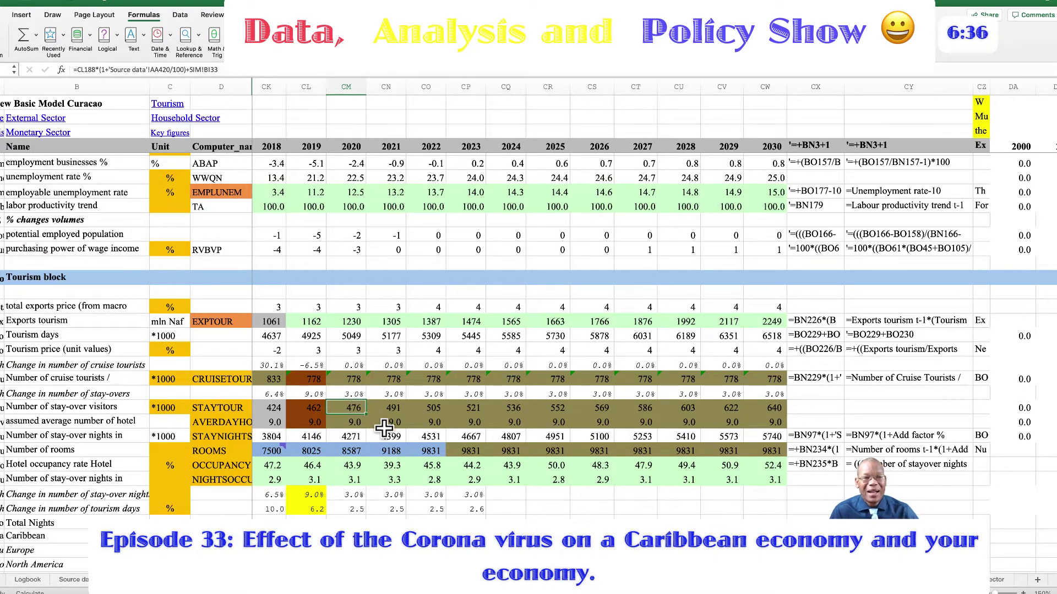
{"action": "left_click", "coordinate": [358, 379]}
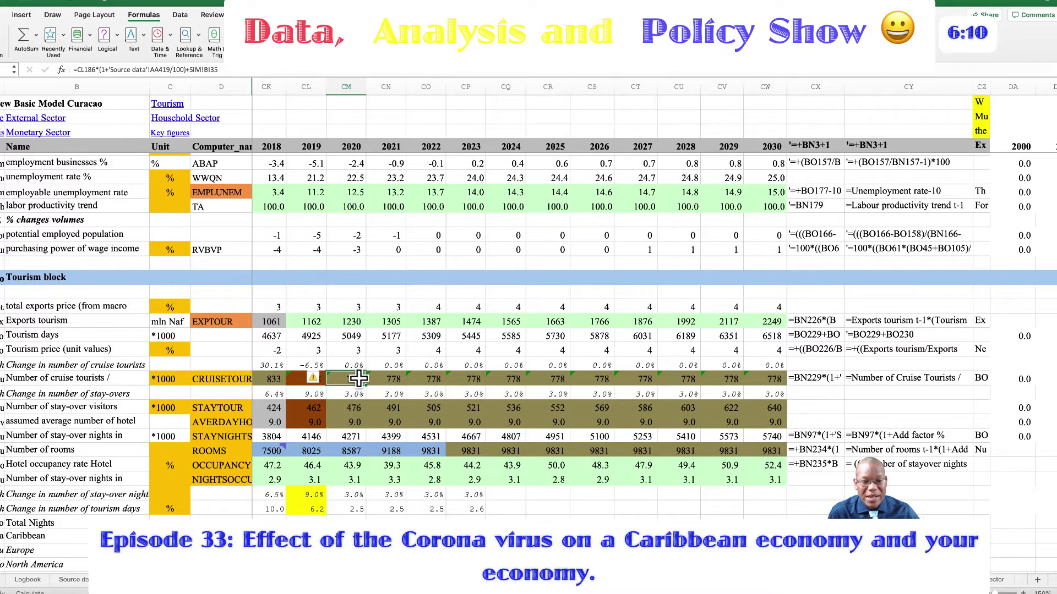
{"action": "left_click", "coordinate": [355, 410]}
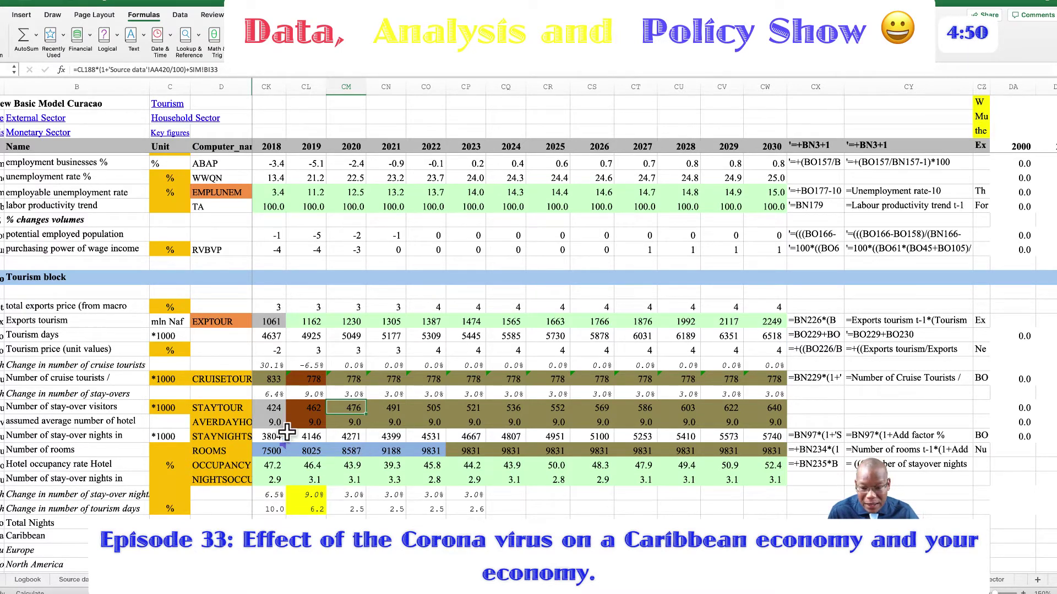
Subtract 154 at the end of the 2020 formula for the number of cruise tourists.
{"action": "left_click", "coordinate": [355, 384]}
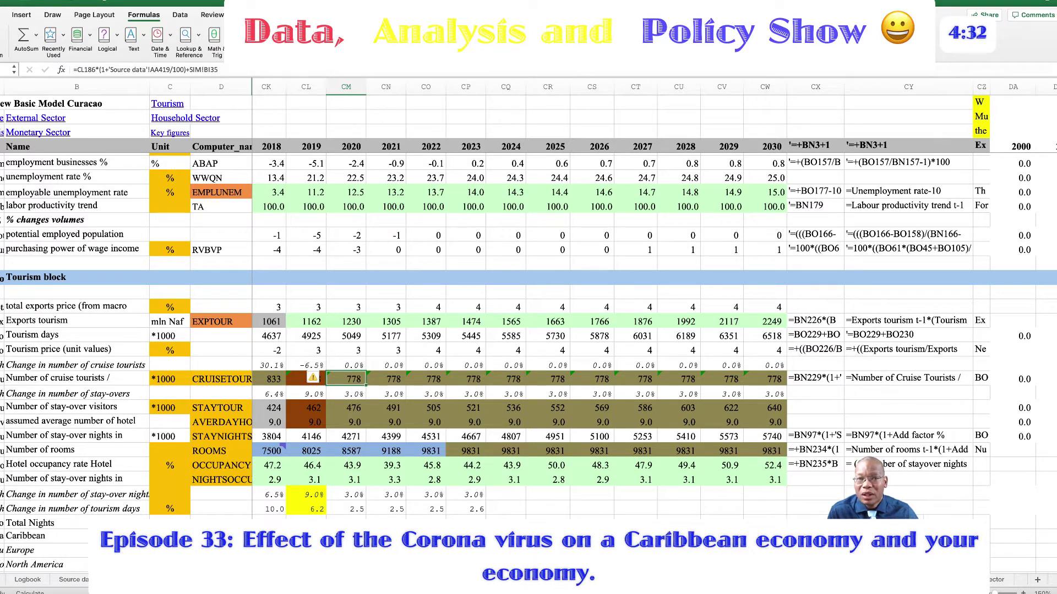
{"action": "left_click", "coordinate": [243, 15]}
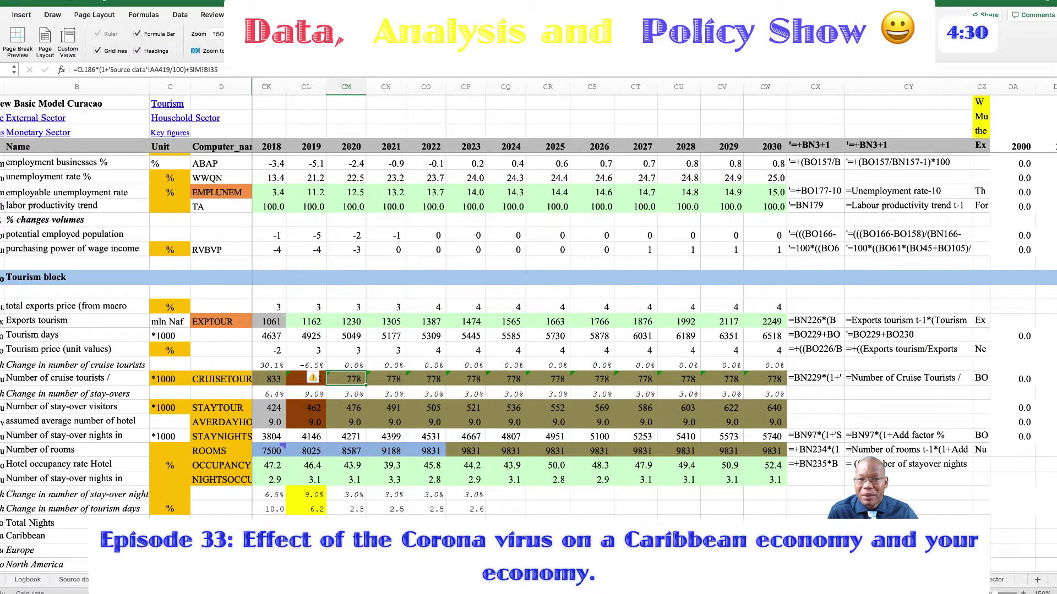
{"action": "left_click", "coordinate": [222, 33]}
{"action": "left_click", "coordinate": [222, 47]}
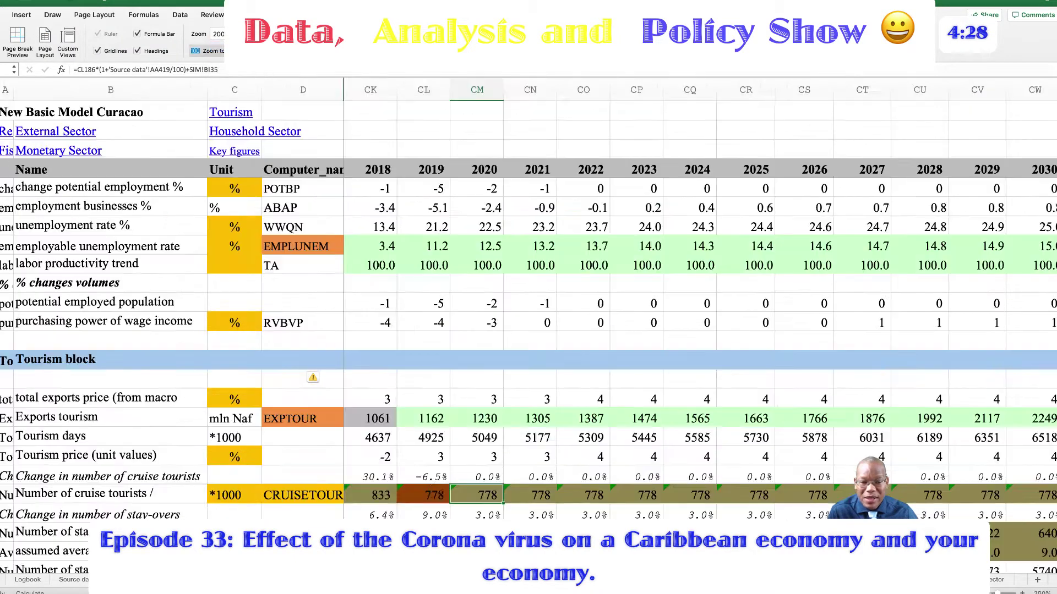
{"action": "scroll", "coordinate": [456, 382], "scroll_direction": "down", "scroll_amount": 4}
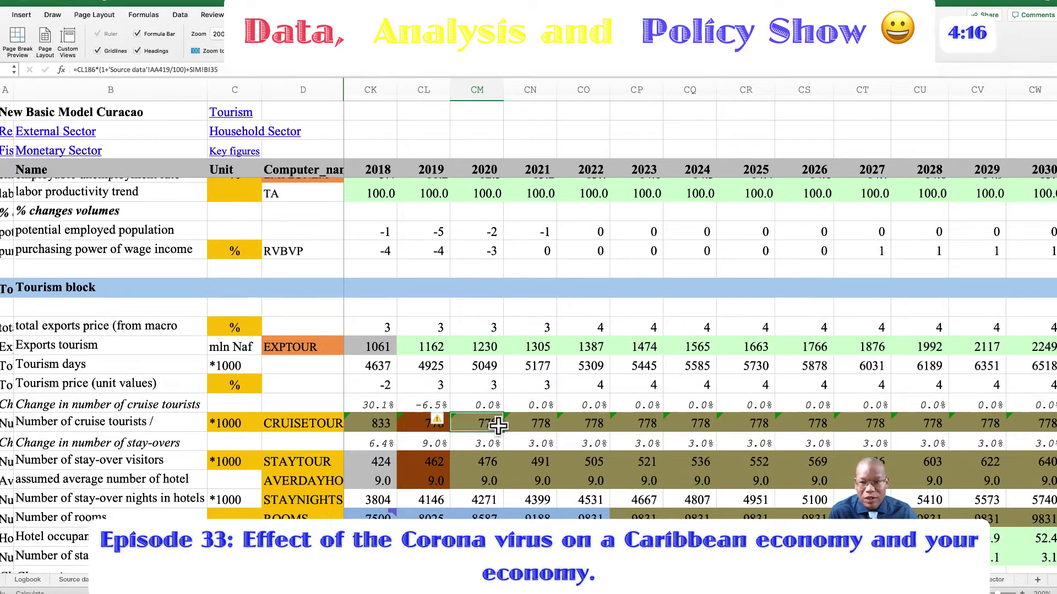
{"action": "left_click", "coordinate": [248, 76]}
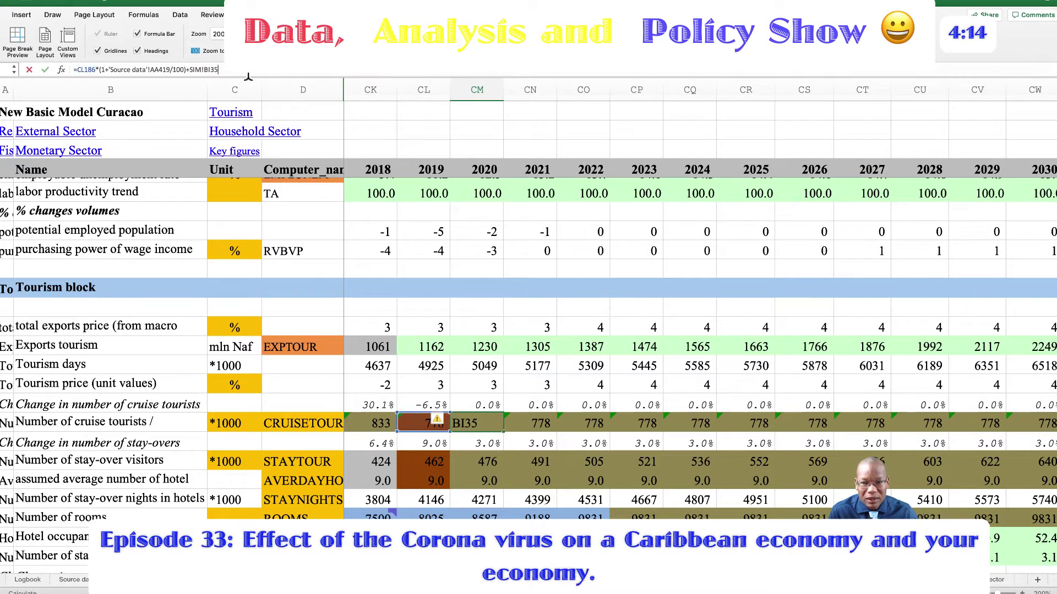
{"action": "type", "text": "-154"}
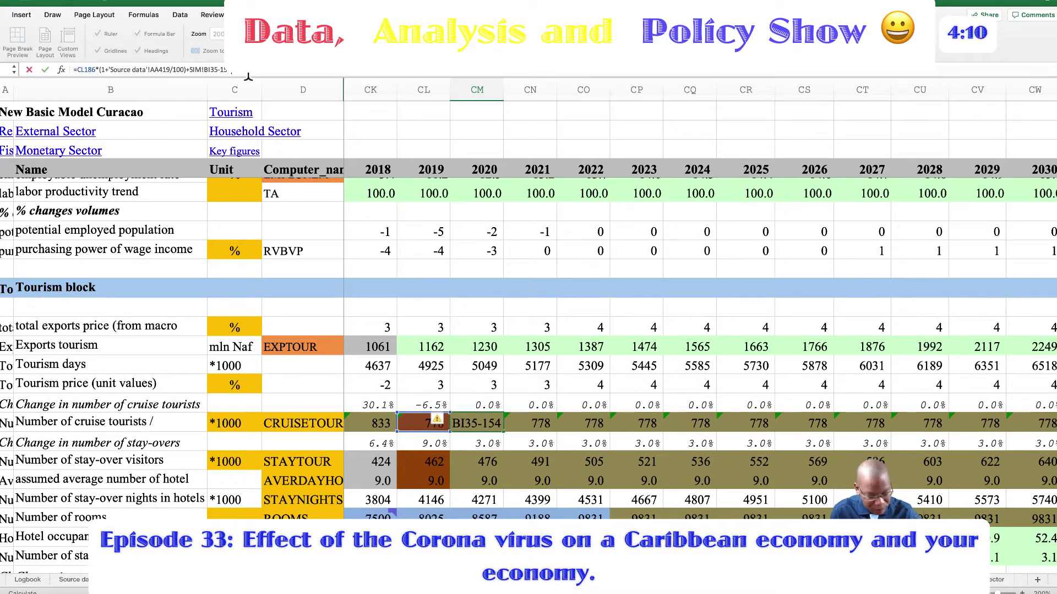
{"action": "key", "text": "Return"}
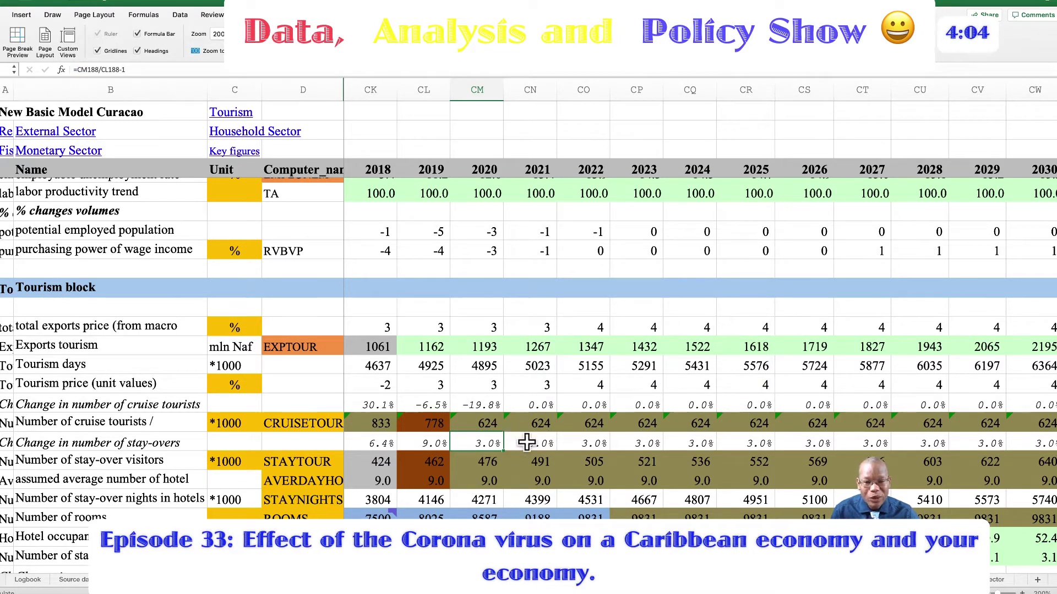
Examine the cruise tourists row in the yearly difference columns and in the projections, highlighting the row.
{"action": "left_click", "coordinate": [492, 428]}
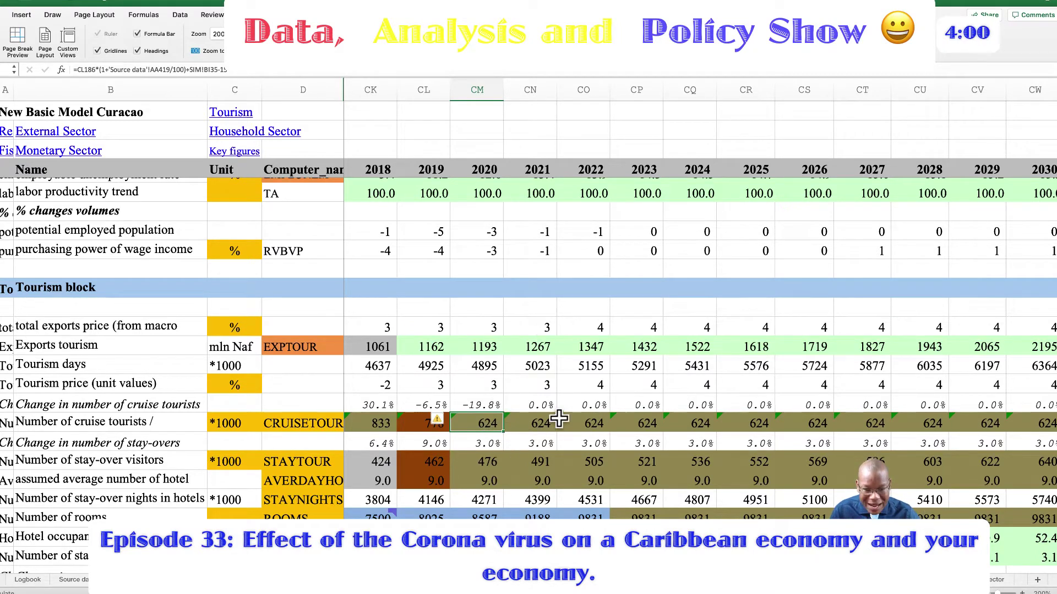
{"action": "scroll", "coordinate": [558, 419], "scroll_direction": "right", "scroll_amount": 8}
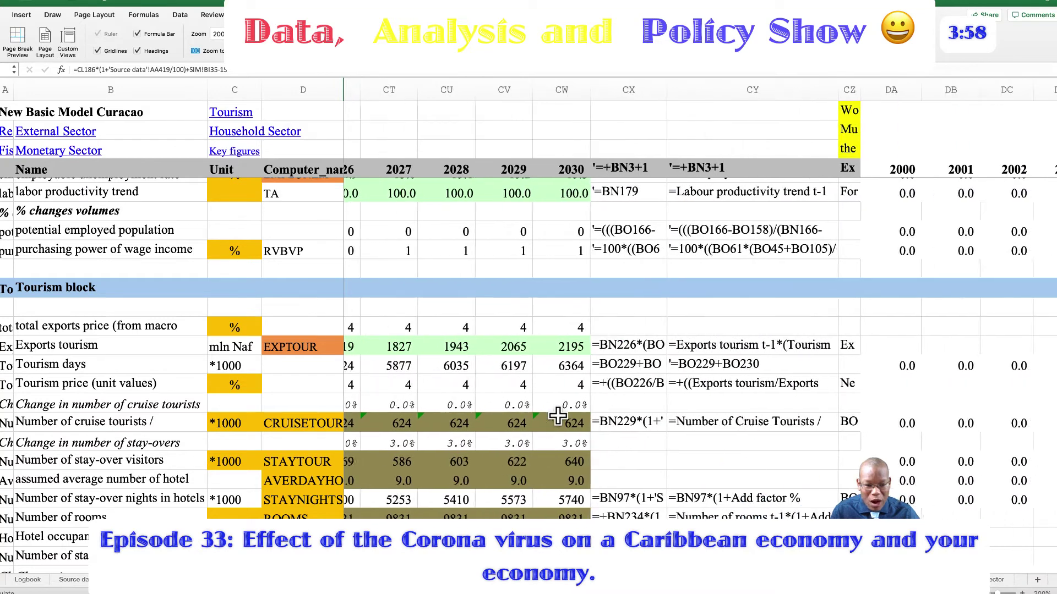
{"action": "scroll", "coordinate": [558, 417], "scroll_direction": "right", "scroll_amount": 10}
{"action": "scroll", "coordinate": [557, 414], "scroll_direction": "right", "scroll_amount": 10}
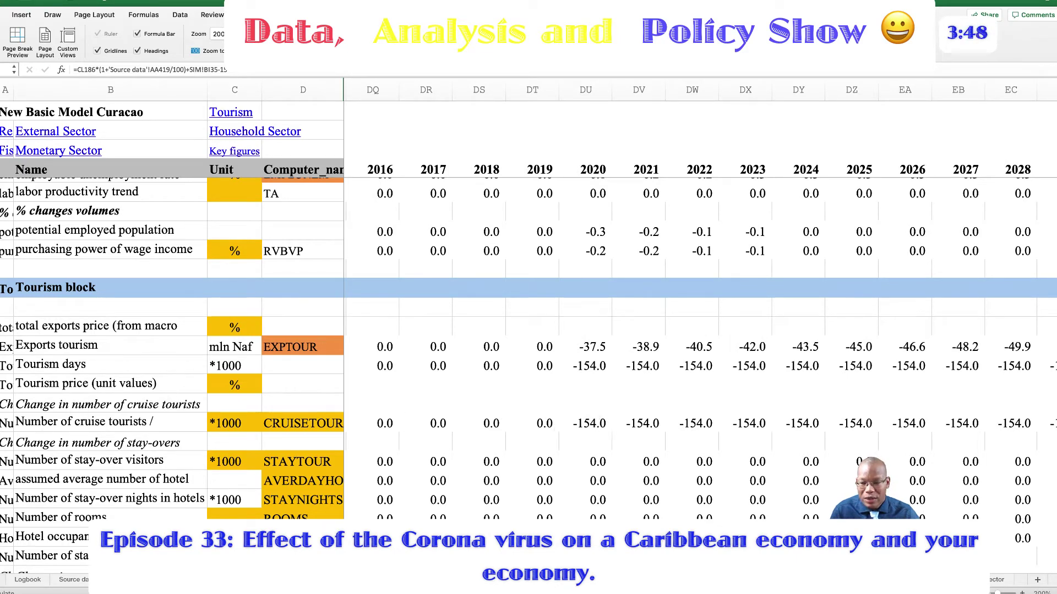
{"action": "left_click", "coordinate": [3, 423]}
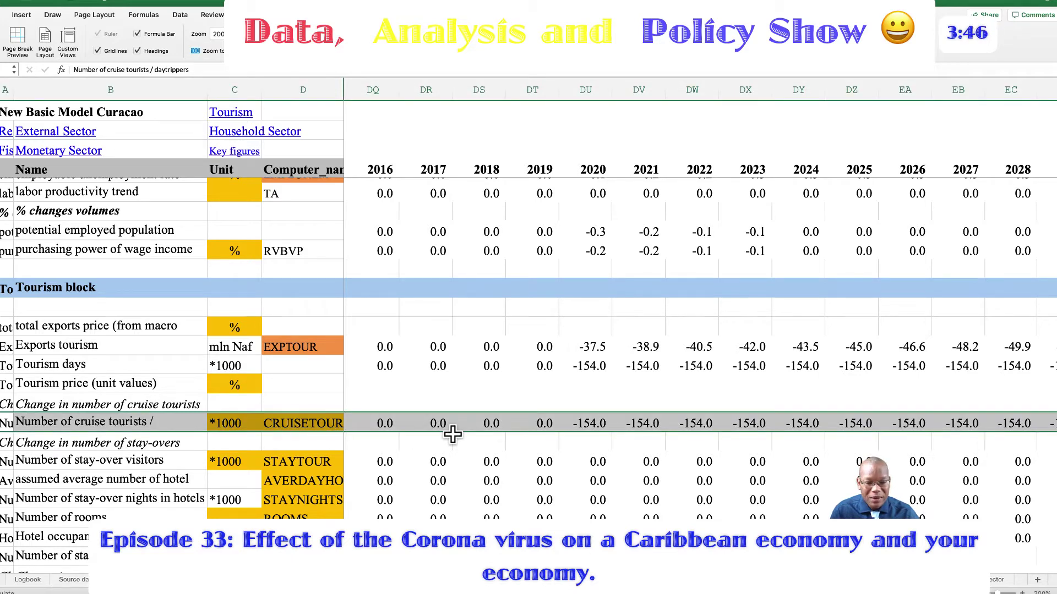
{"action": "scroll", "coordinate": [453, 434], "scroll_direction": "left", "scroll_amount": 15}
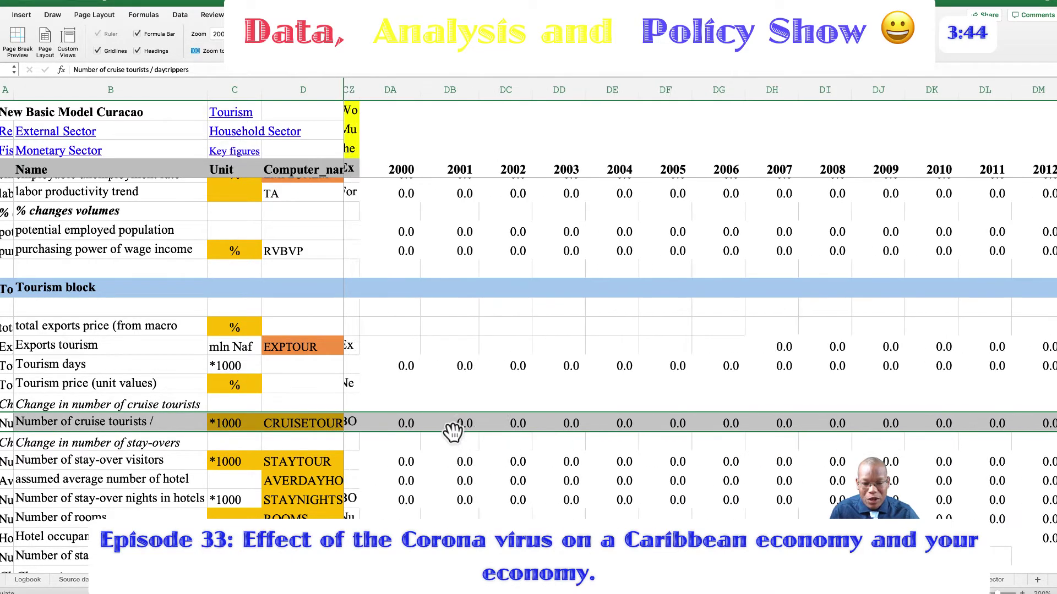
{"action": "scroll", "coordinate": [452, 433], "scroll_direction": "left", "scroll_amount": 14}
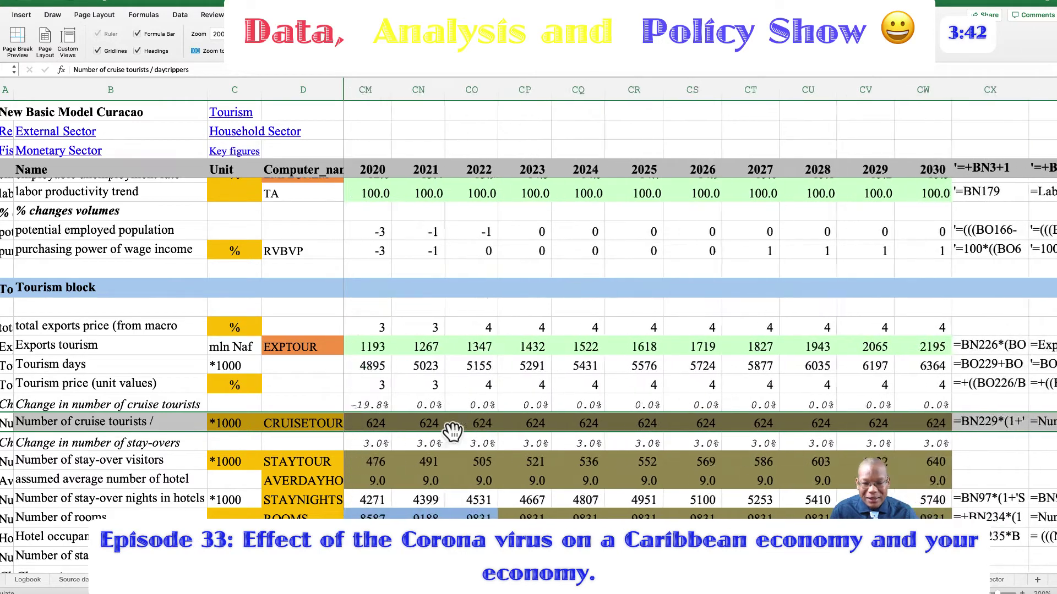
{"action": "scroll", "coordinate": [452, 432], "scroll_direction": "left", "scroll_amount": 7}
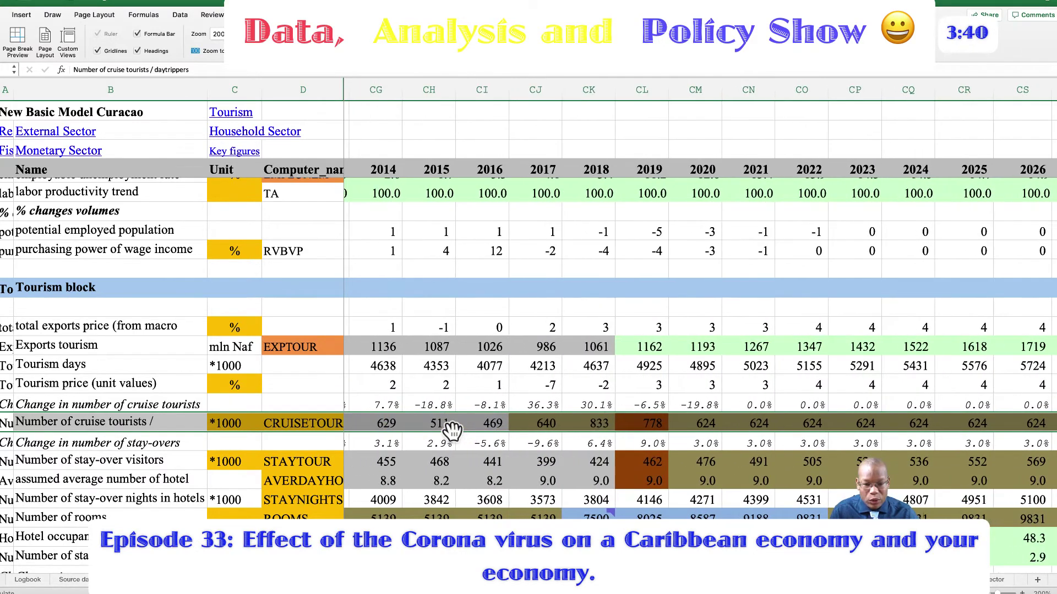
{"action": "scroll", "coordinate": [452, 433], "scroll_direction": "right", "scroll_amount": 3}
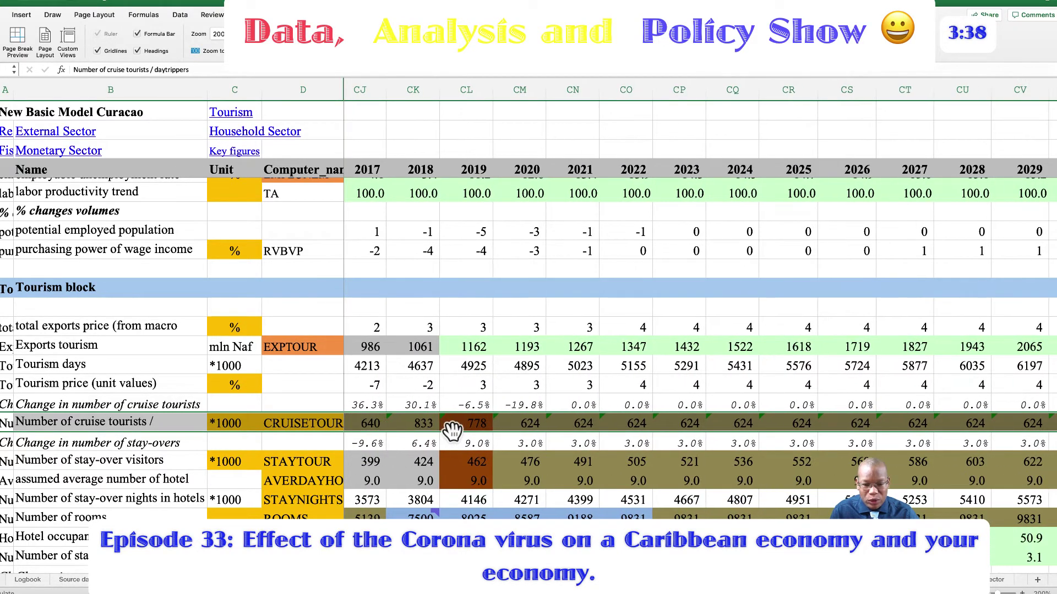
Fill the 2020 number of cruise tourists cell with orange to mark the changed value.
{"action": "left_click", "coordinate": [512, 424]}
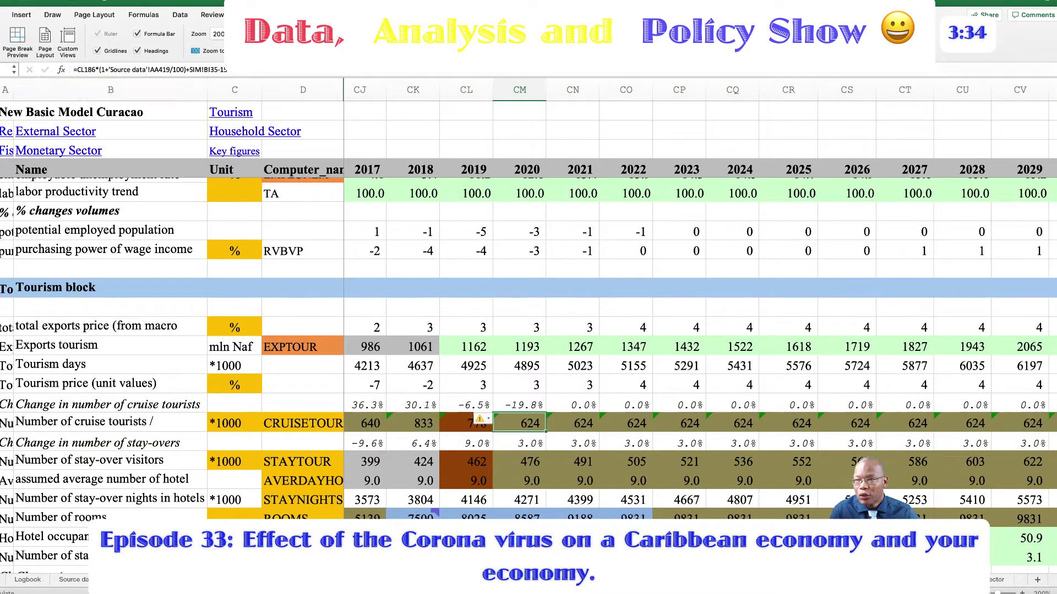
{"action": "left_click", "coordinate": [4, 14]}
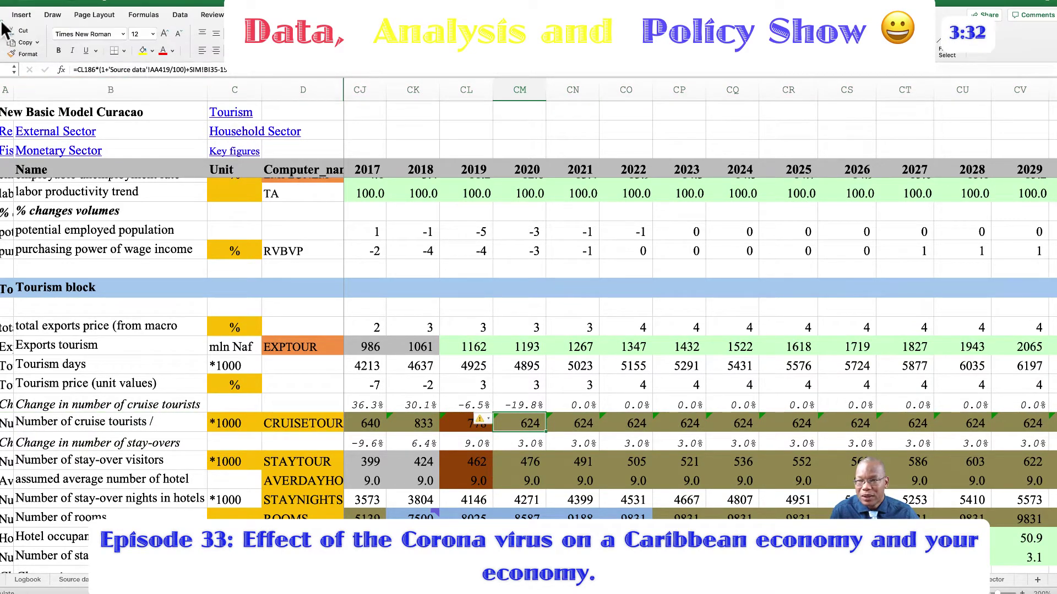
{"action": "left_click", "coordinate": [151, 51]}
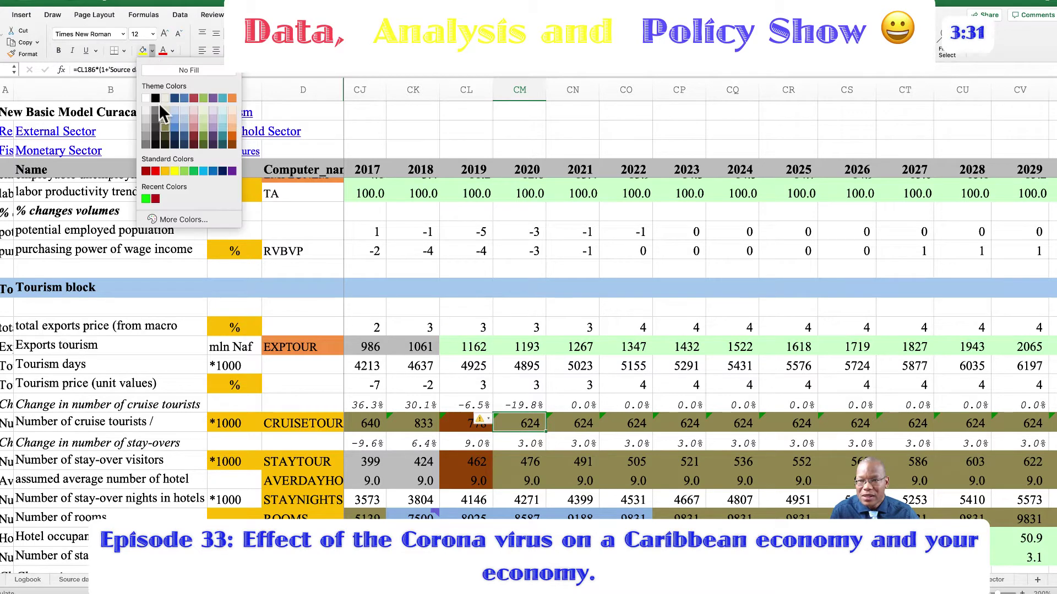
{"action": "left_click", "coordinate": [165, 171]}
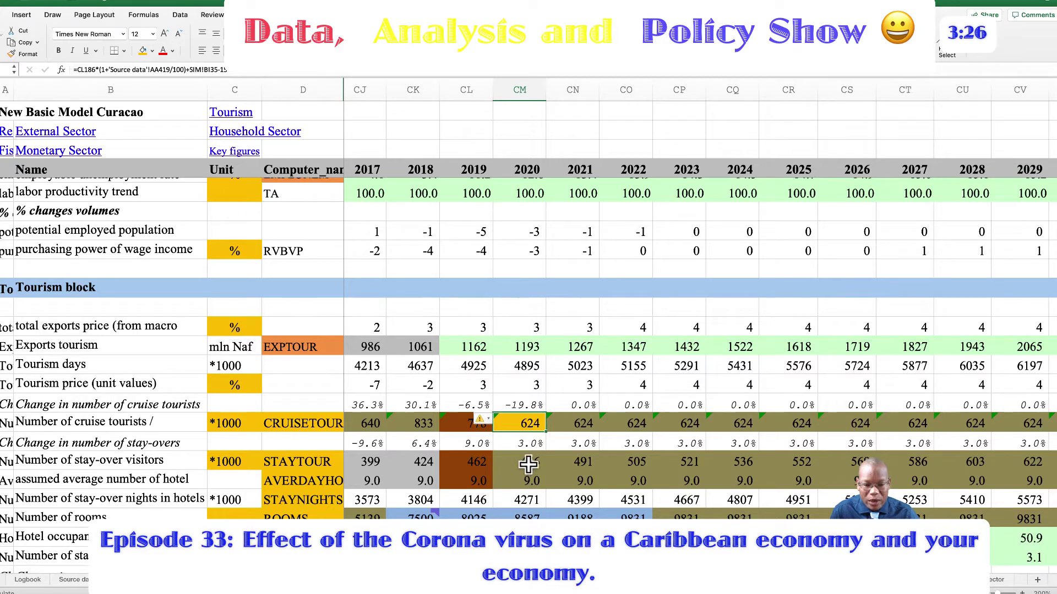
Reduce the 2020 number of stay-over visitors to 382 by subtracting an amount in its formula, and fill the cell orange.
{"action": "left_click", "coordinate": [526, 465]}
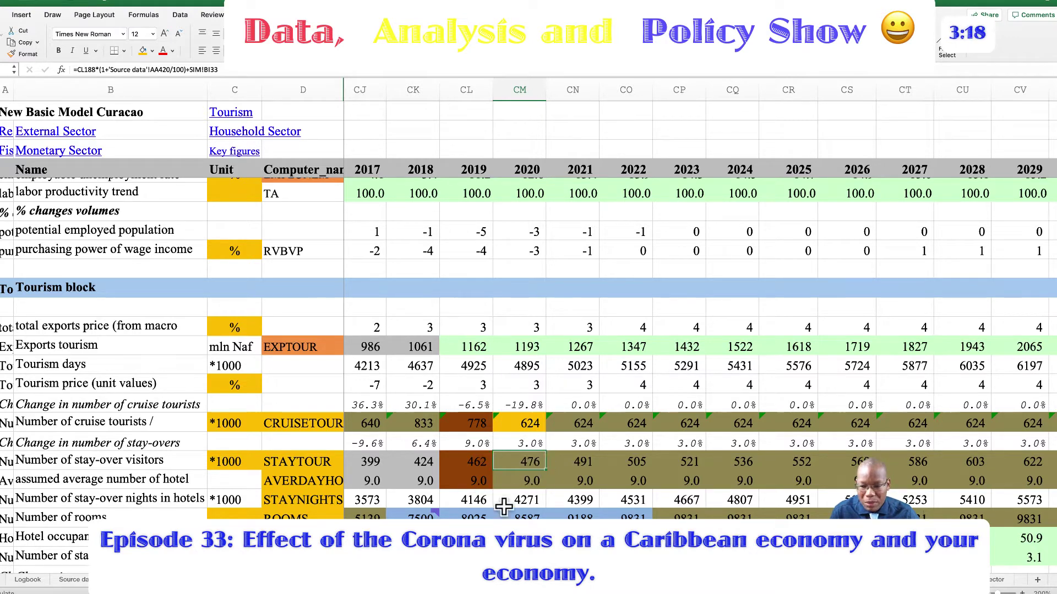
{"action": "left_click", "coordinate": [532, 482]}
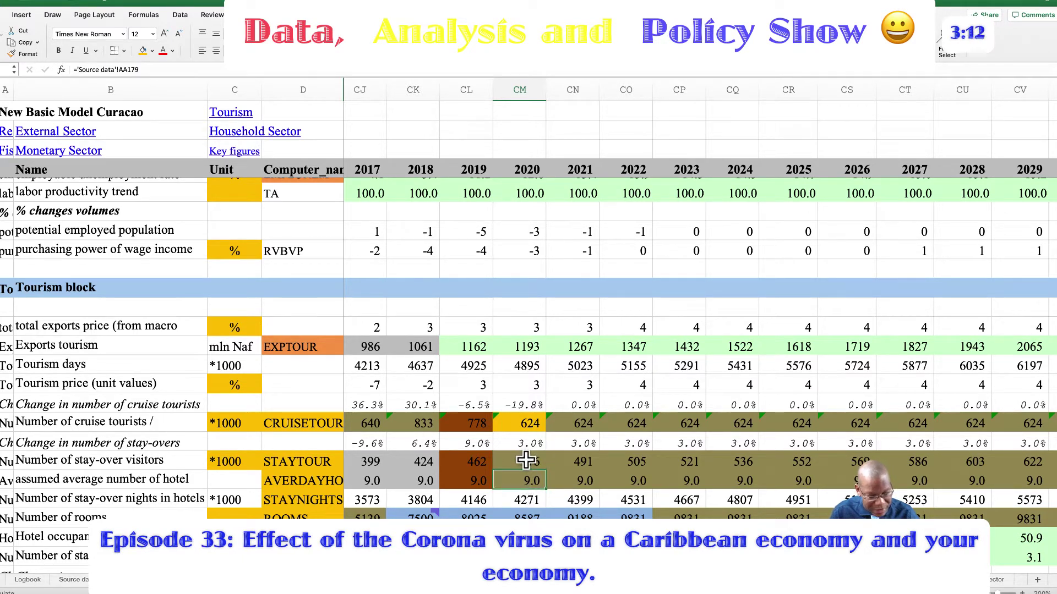
{"action": "left_click", "coordinate": [527, 461]}
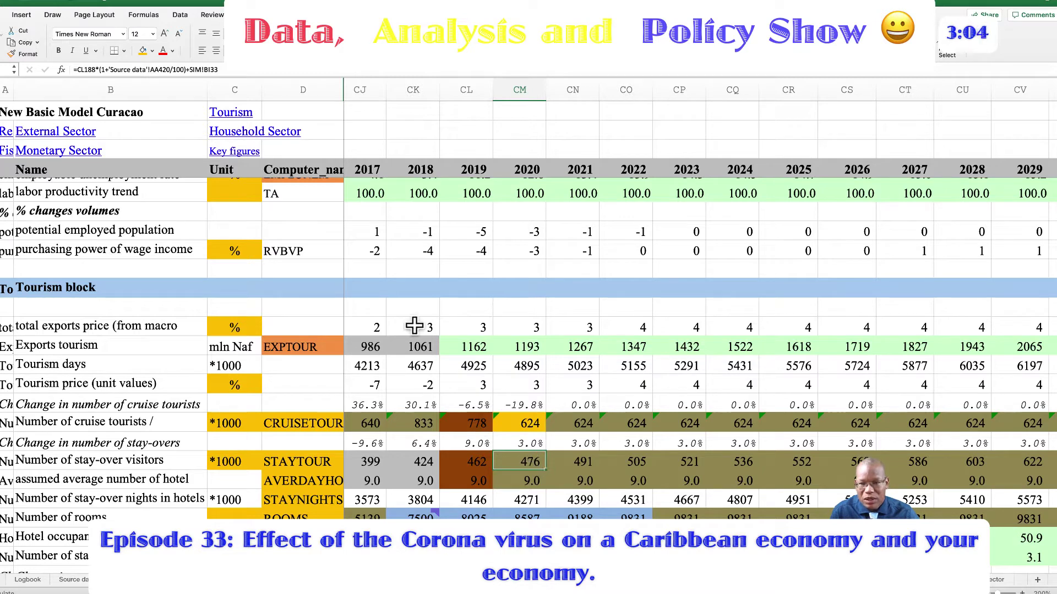
{"action": "left_click", "coordinate": [239, 75]}
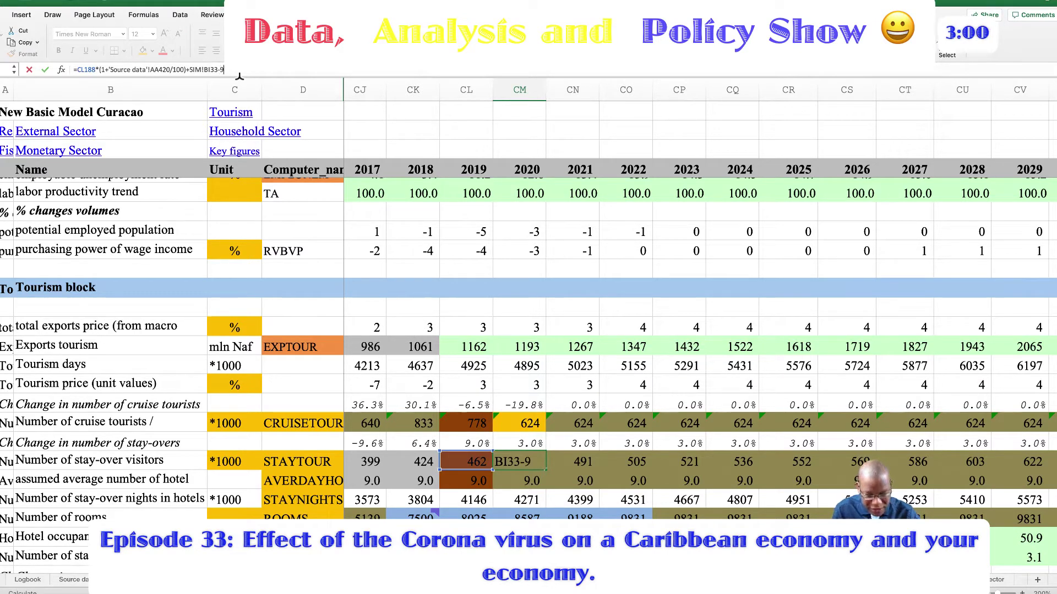
{"action": "key", "text": "Return"}
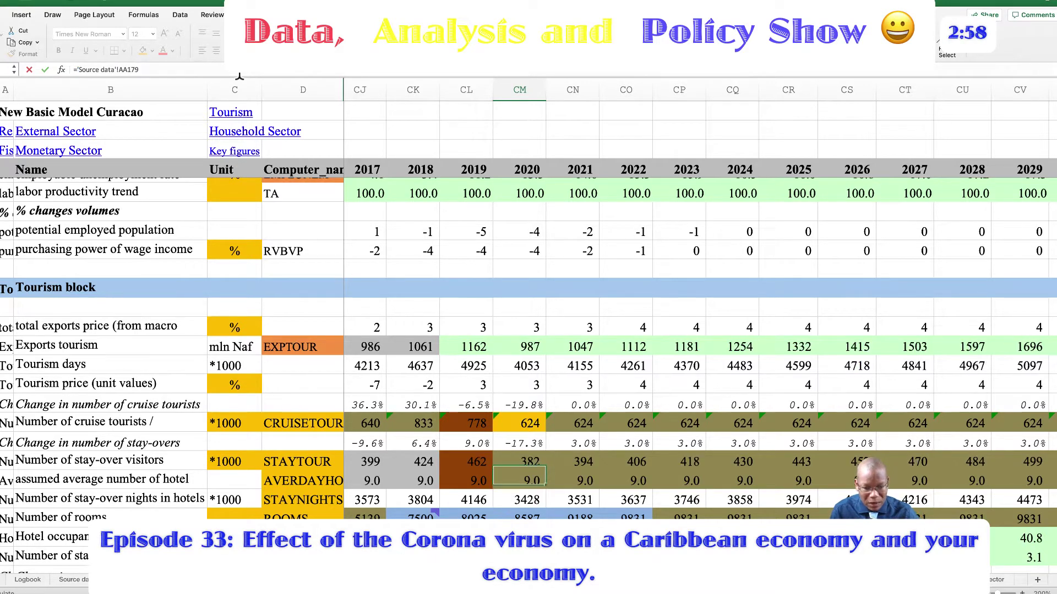
{"action": "left_click", "coordinate": [521, 462]}
{"action": "left_click", "coordinate": [143, 50]}
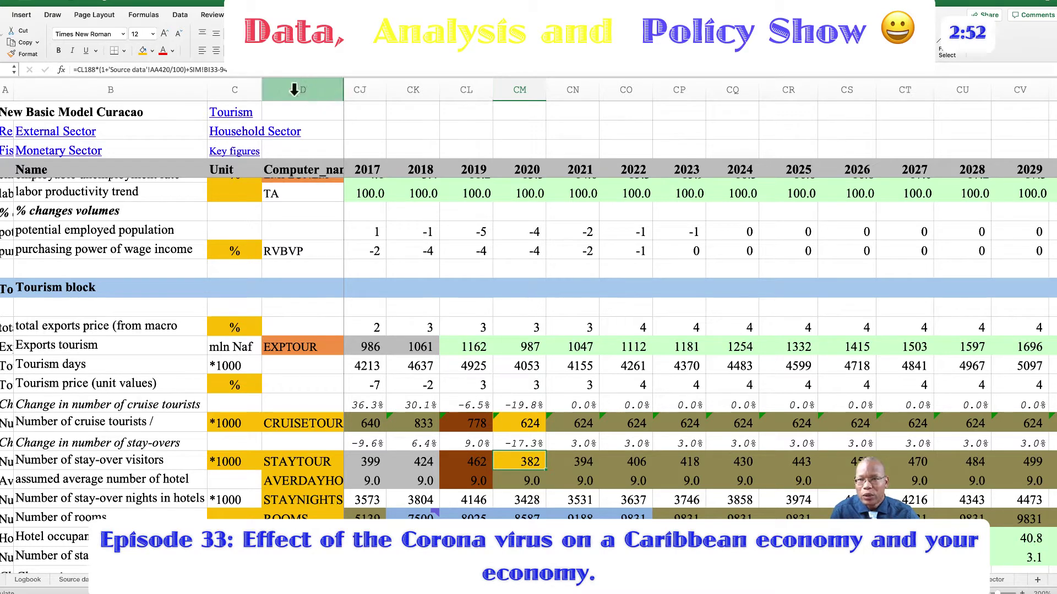
Examine the yearly differences from 2020 onward for cruise tourists and stay-over visitors, highlighting each of the two rows.
{"action": "left_click", "coordinate": [144, 15]}
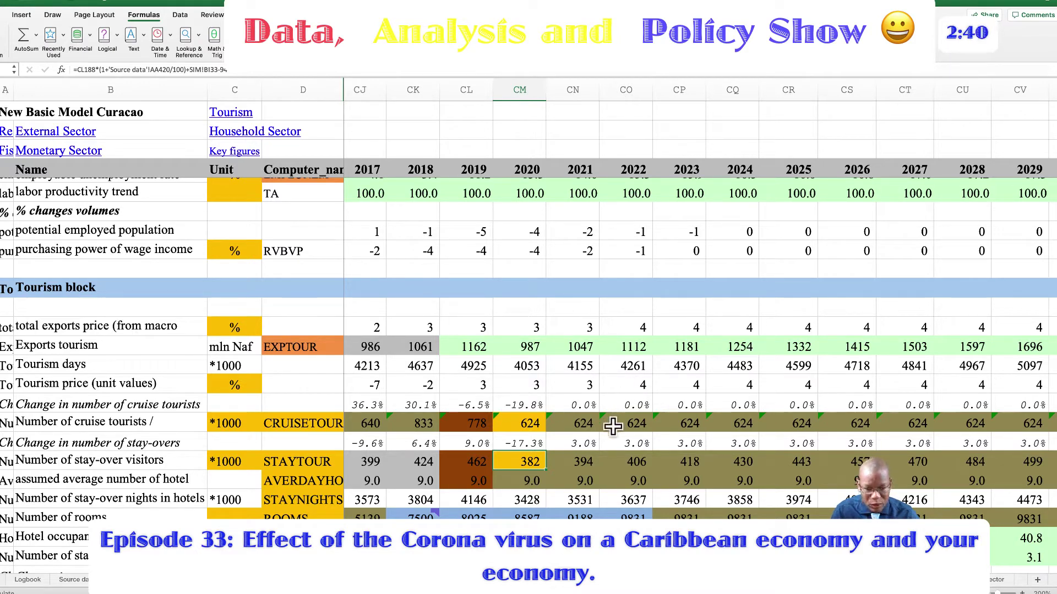
{"action": "scroll", "coordinate": [612, 423], "scroll_direction": "right", "scroll_amount": 3}
{"action": "scroll", "coordinate": [612, 422], "scroll_direction": "right", "scroll_amount": 10}
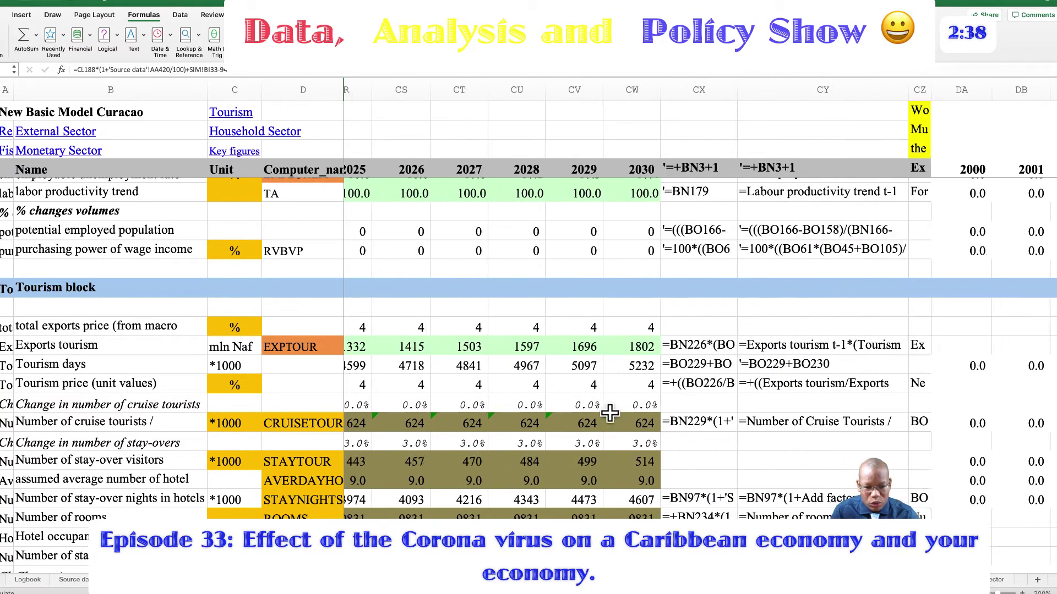
{"action": "scroll", "coordinate": [609, 411], "scroll_direction": "right", "scroll_amount": 12}
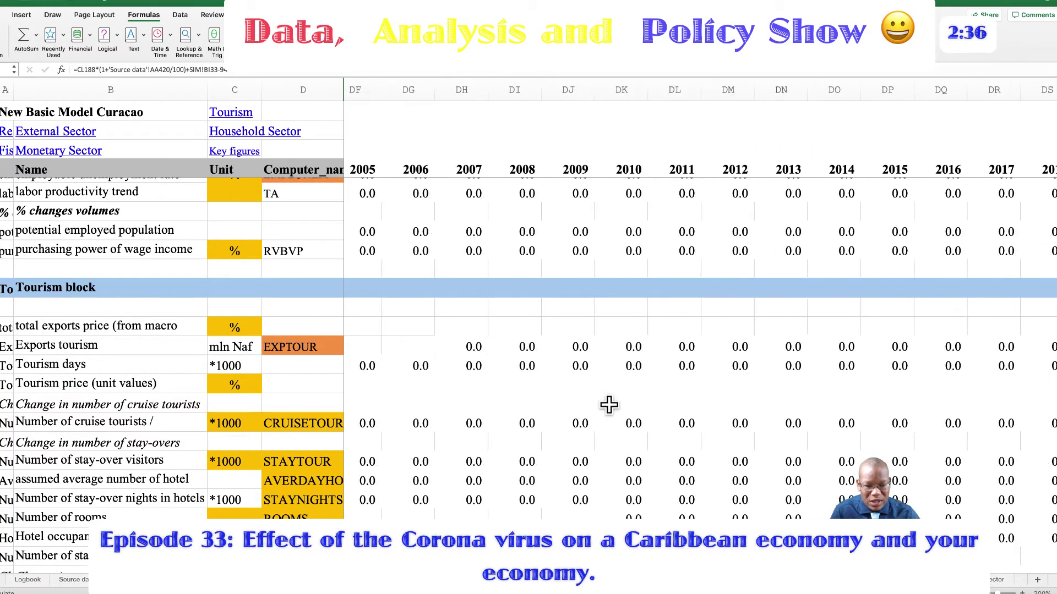
{"action": "scroll", "coordinate": [609, 405], "scroll_direction": "right", "scroll_amount": 5}
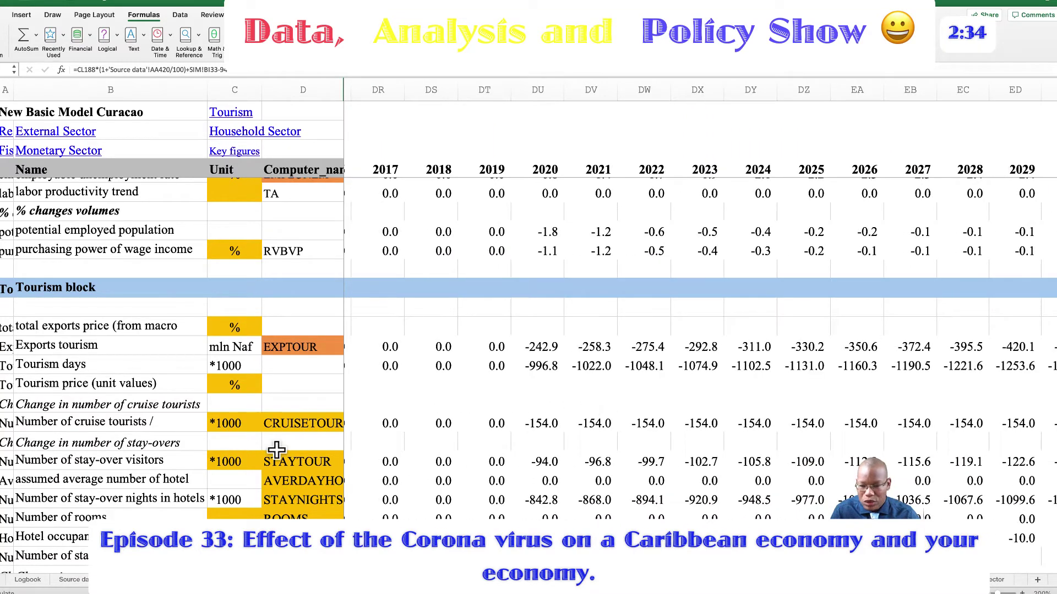
{"action": "left_click", "coordinate": [1, 423]}
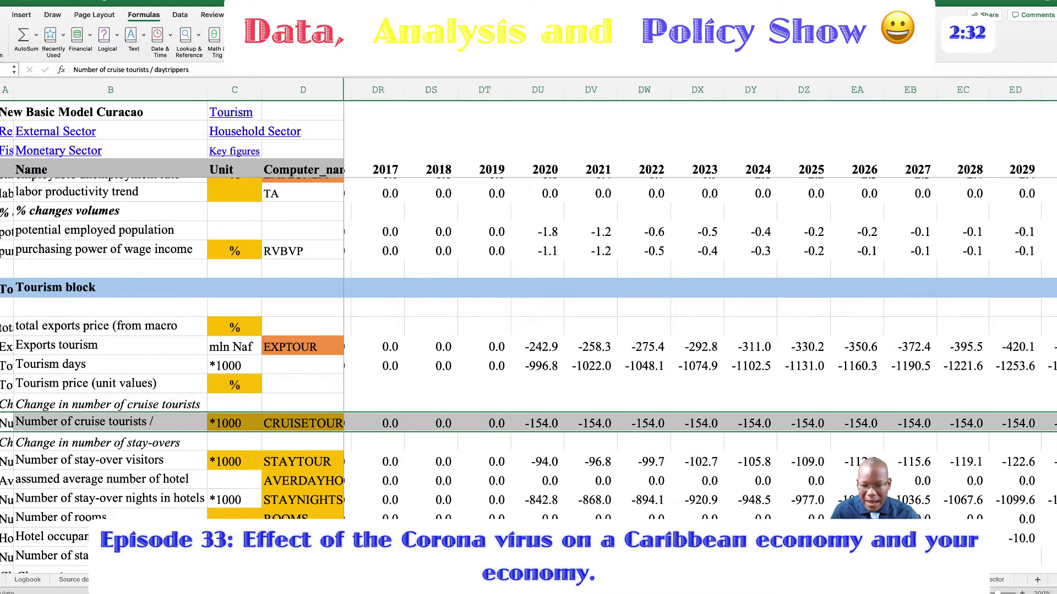
{"action": "left_click", "coordinate": [2, 461]}
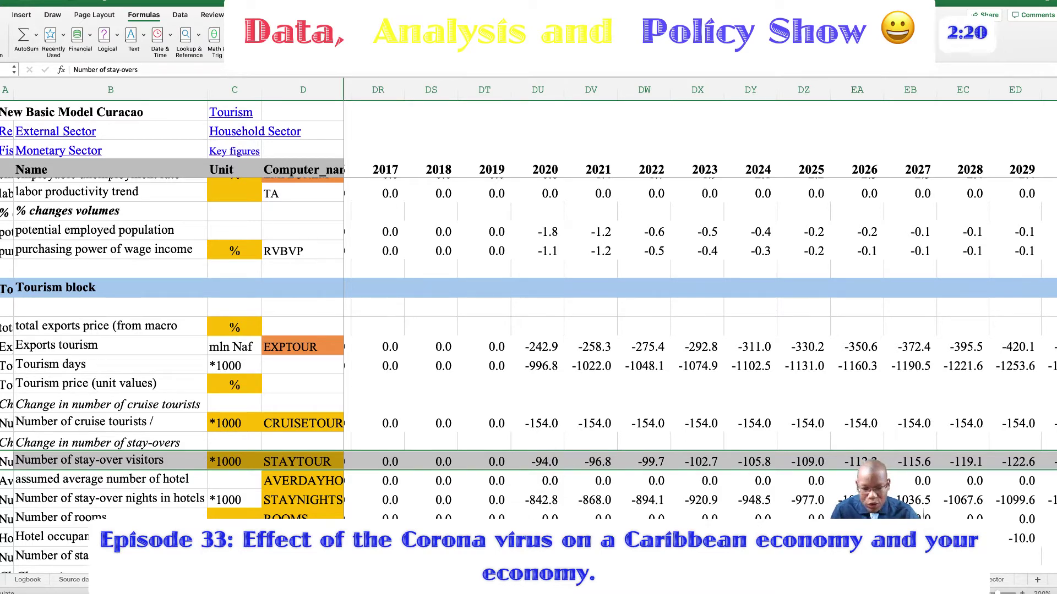
Go to the charts sheet and compare Real GDP % growth with its baseline, continuing toward the Household Final Consumption Expenditure % chart.
{"action": "key", "text": "ctrl+Page_Down"}
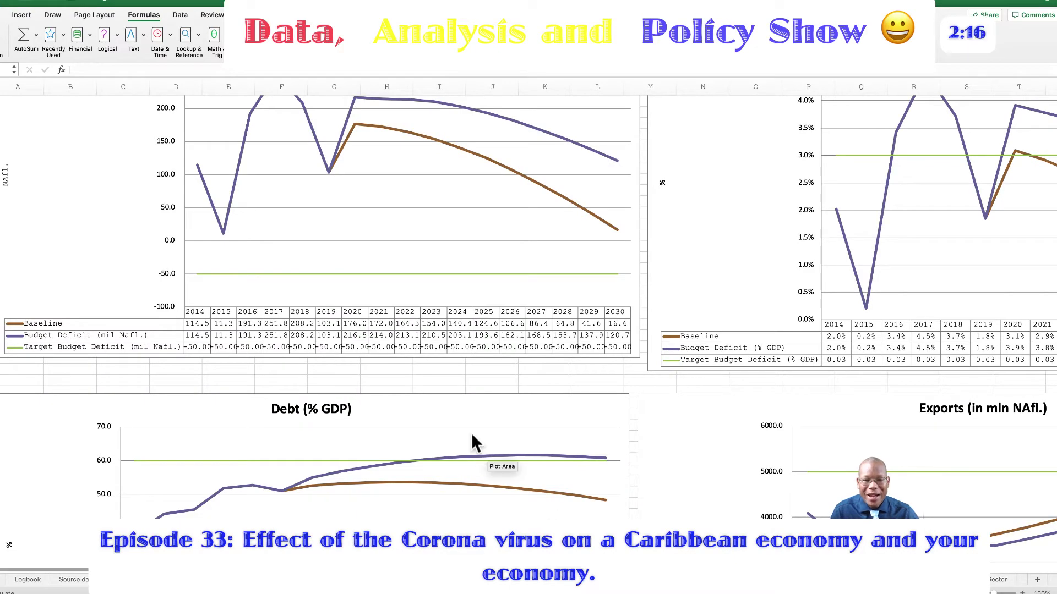
{"action": "scroll", "coordinate": [472, 434], "scroll_direction": "up", "scroll_amount": 5}
{"action": "scroll", "coordinate": [472, 435], "scroll_direction": "up", "scroll_amount": 10}
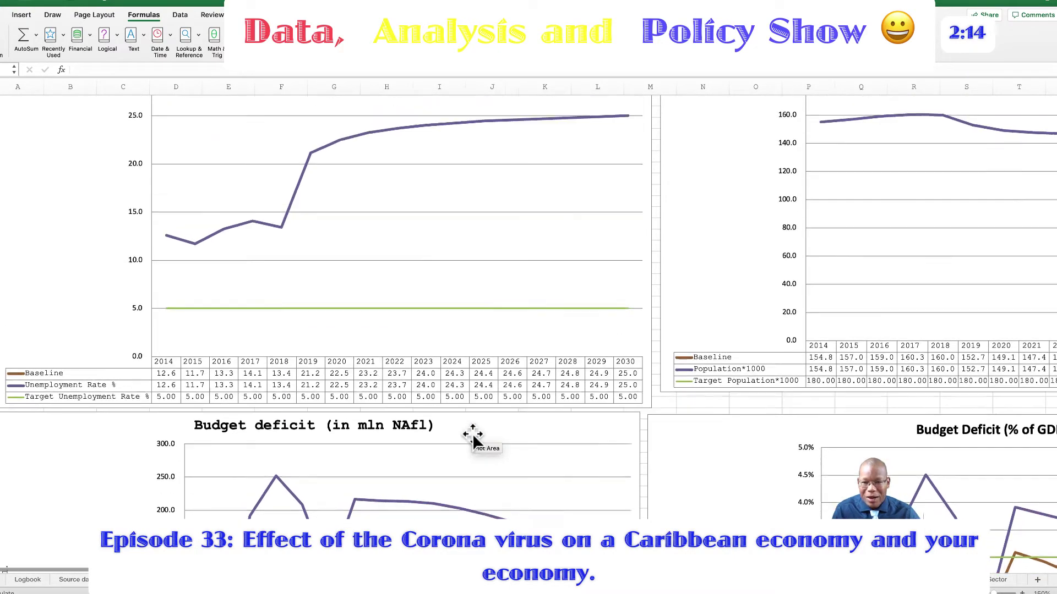
{"action": "scroll", "coordinate": [472, 435], "scroll_direction": "up", "scroll_amount": 15}
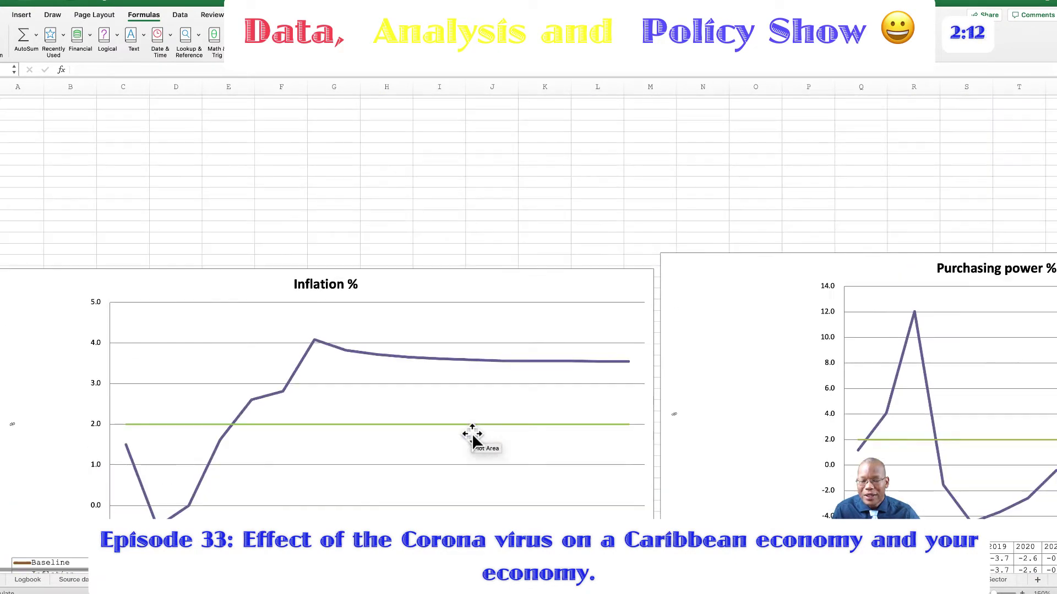
{"action": "scroll", "coordinate": [471, 434], "scroll_direction": "up", "scroll_amount": 2}
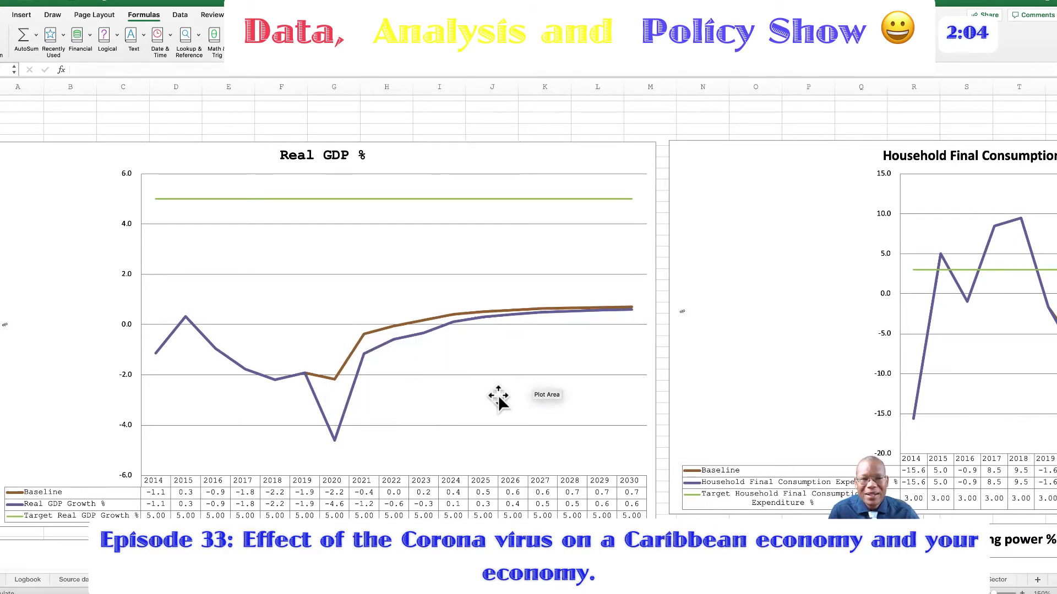
{"action": "scroll", "coordinate": [498, 398], "scroll_direction": "down", "scroll_amount": 1}
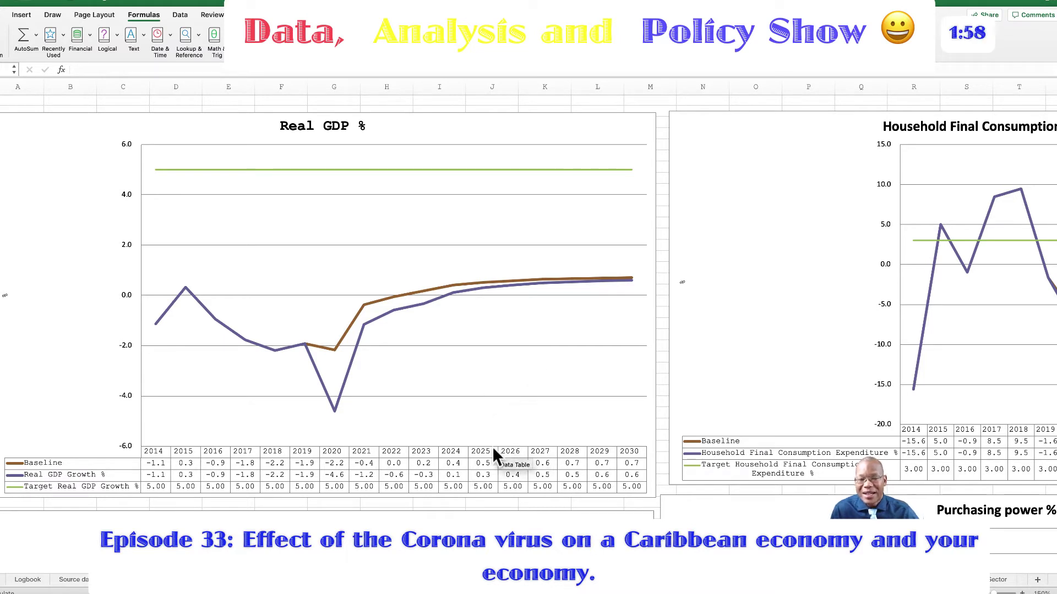
{"action": "mouse_move", "coordinate": [299, 353]}
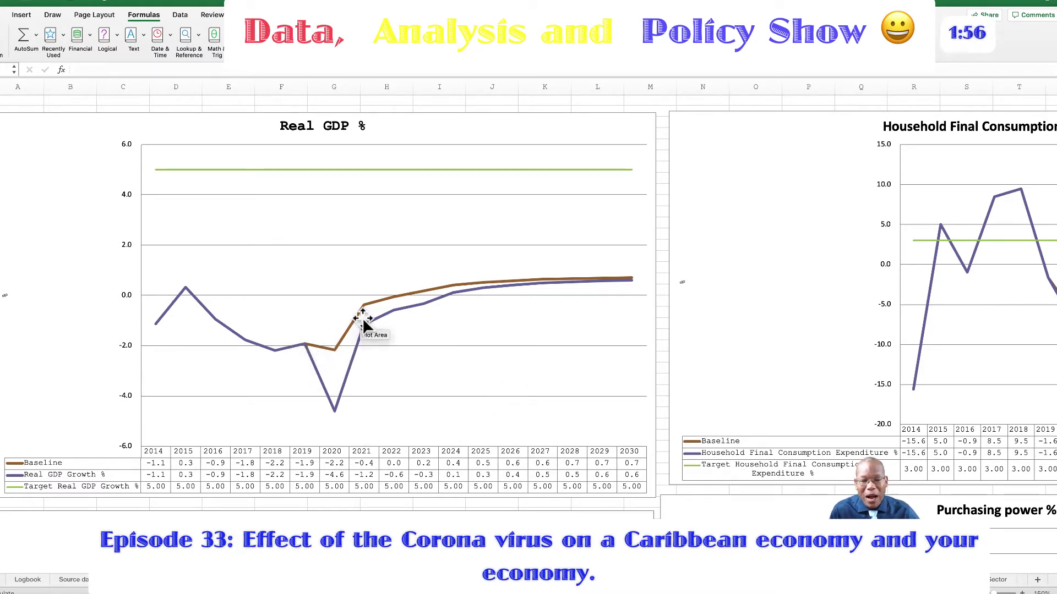
{"action": "mouse_move", "coordinate": [587, 281]}
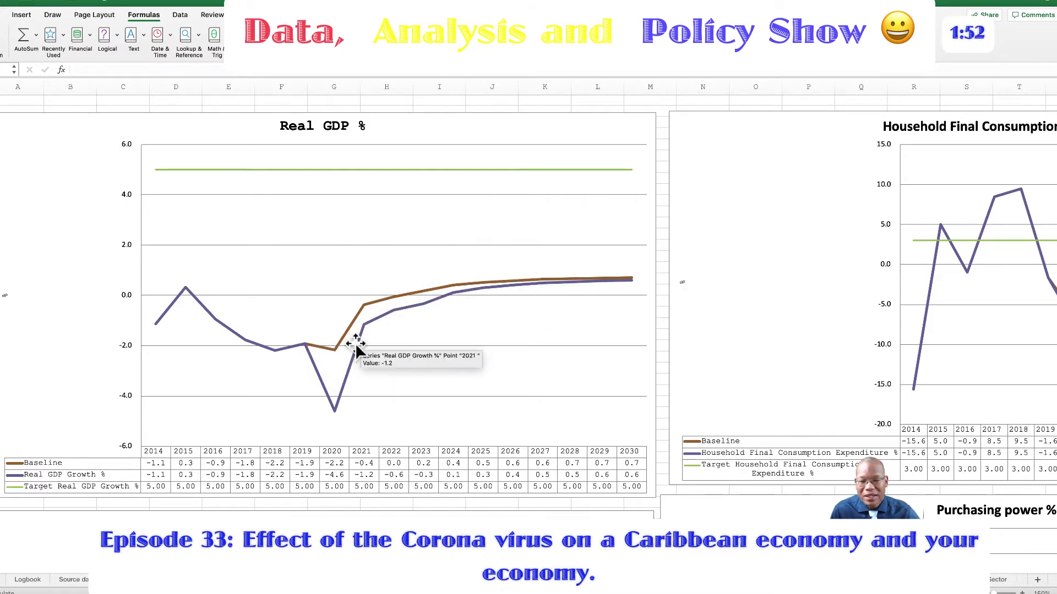
{"action": "mouse_move", "coordinate": [324, 391]}
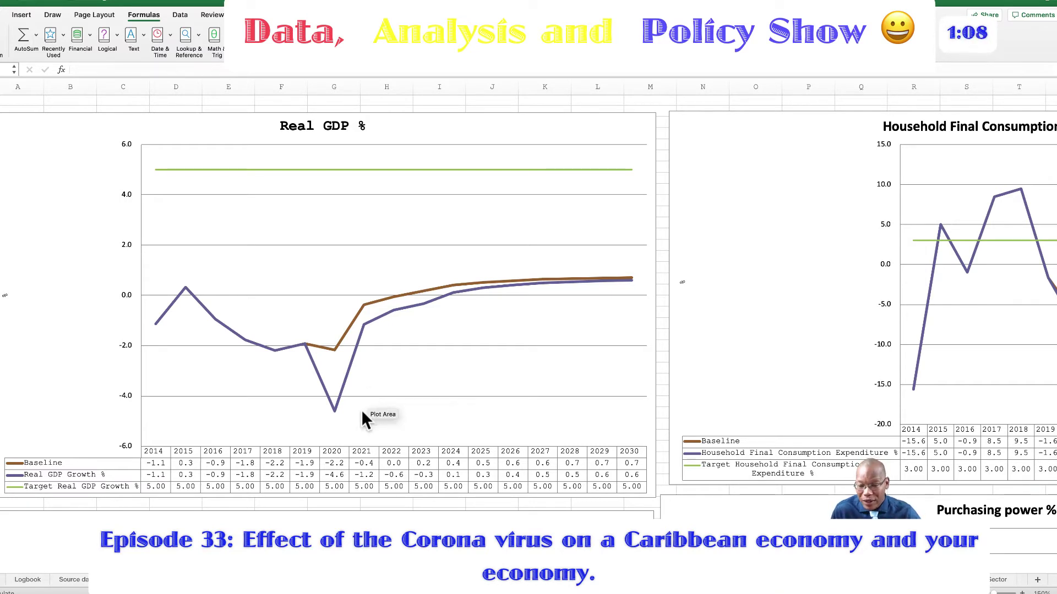
{"action": "scroll", "coordinate": [406, 435], "scroll_direction": "right", "scroll_amount": 5}
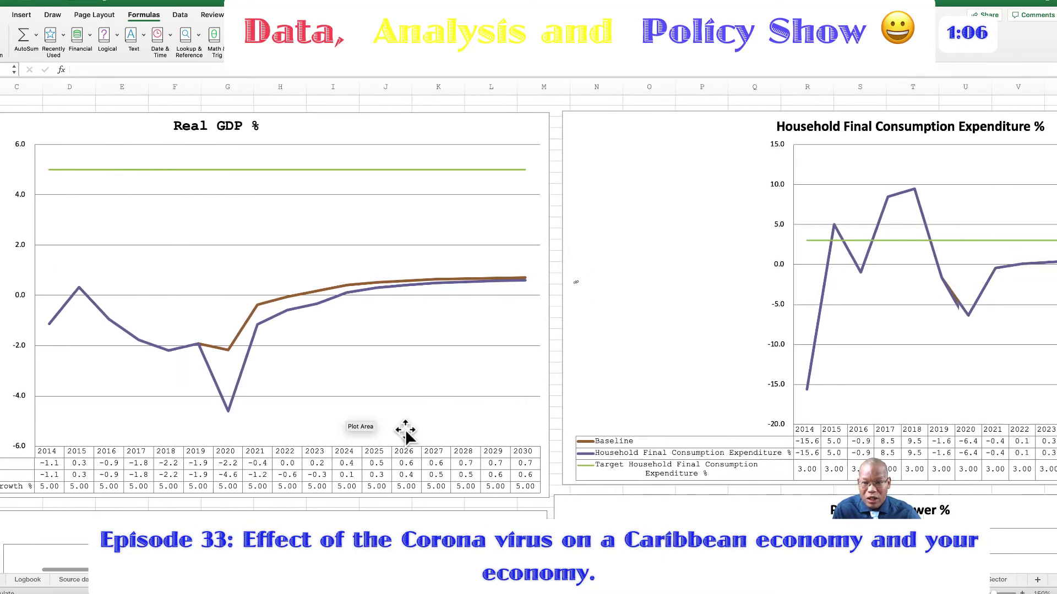